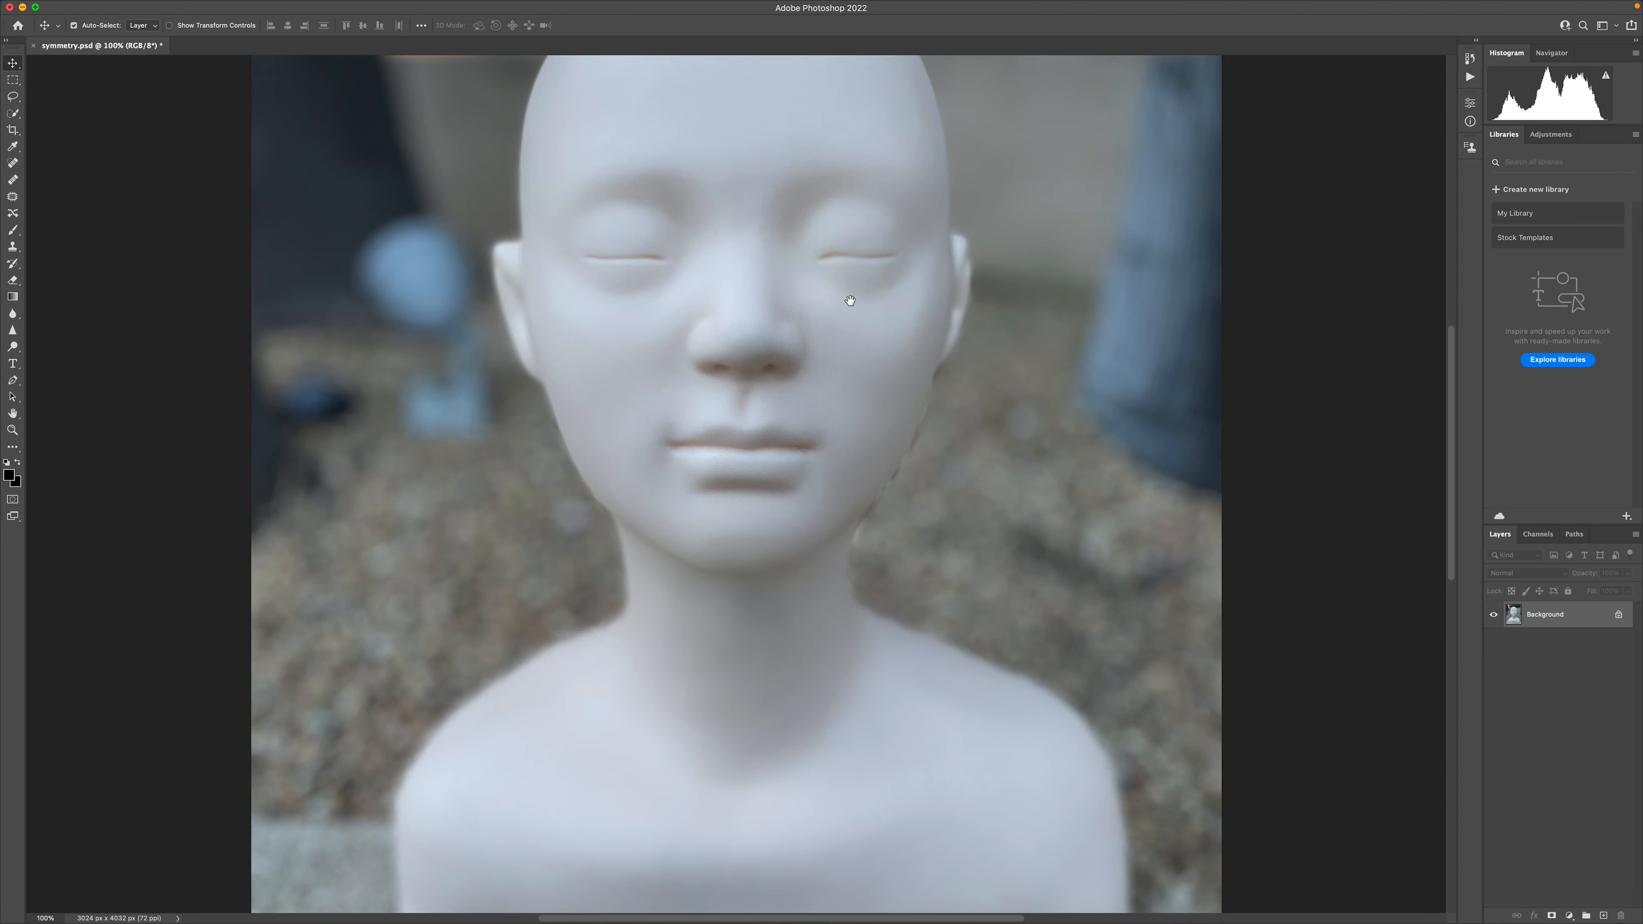
Show the rulers and place a vertical guide at about 1537 px through the centre of the mannequin's face
drag(784, 246, 810, 337)
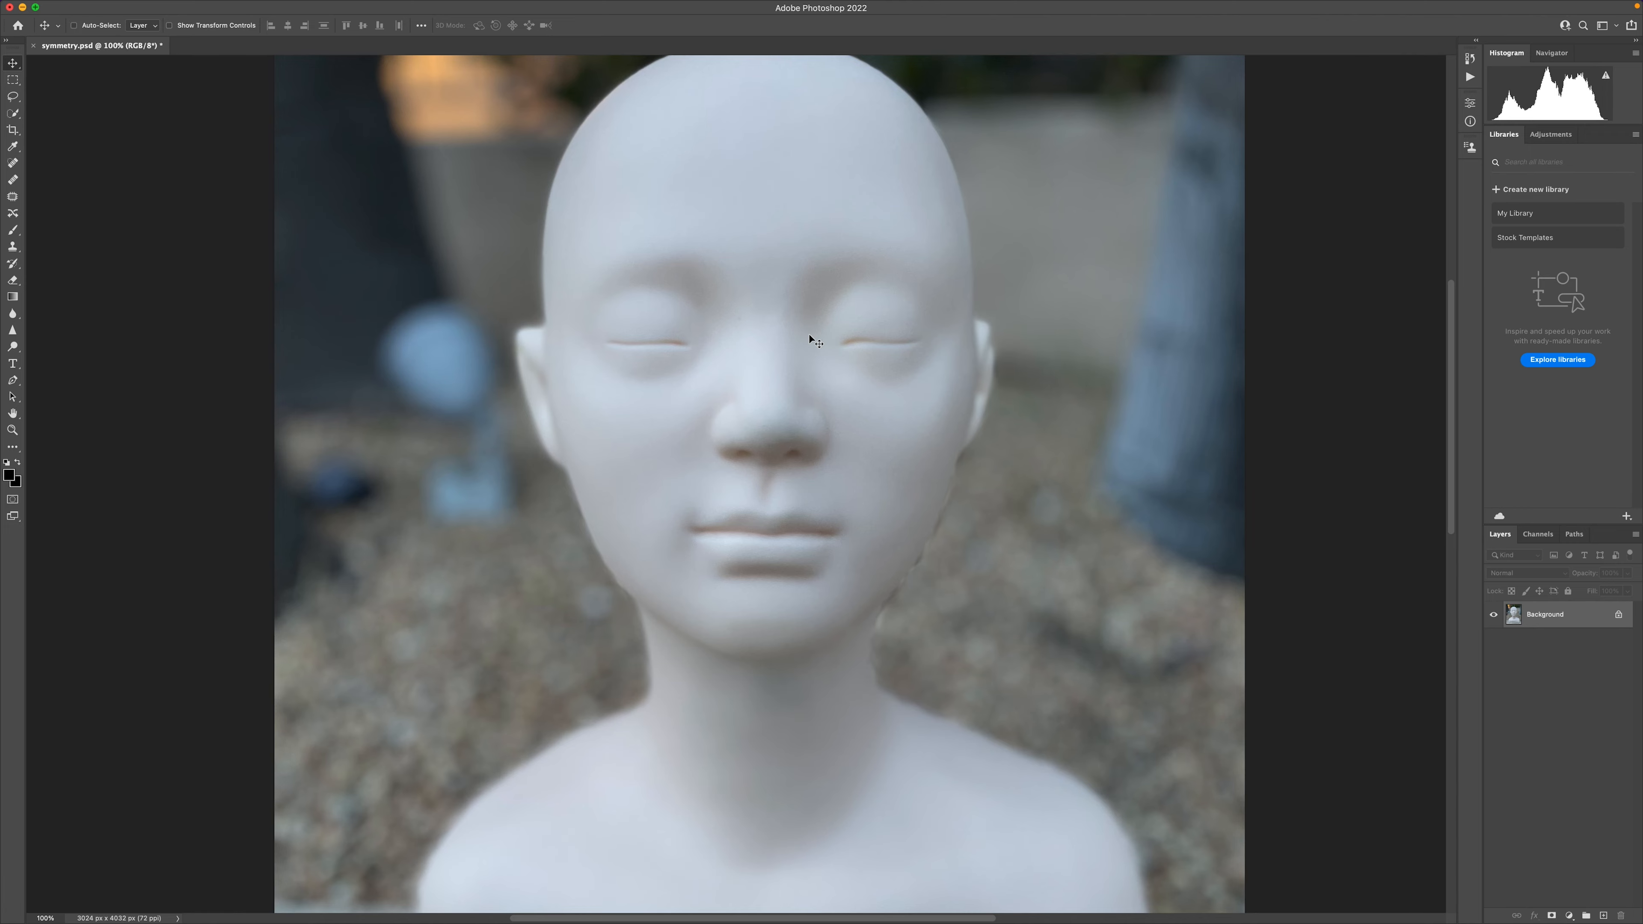
key(super+r)
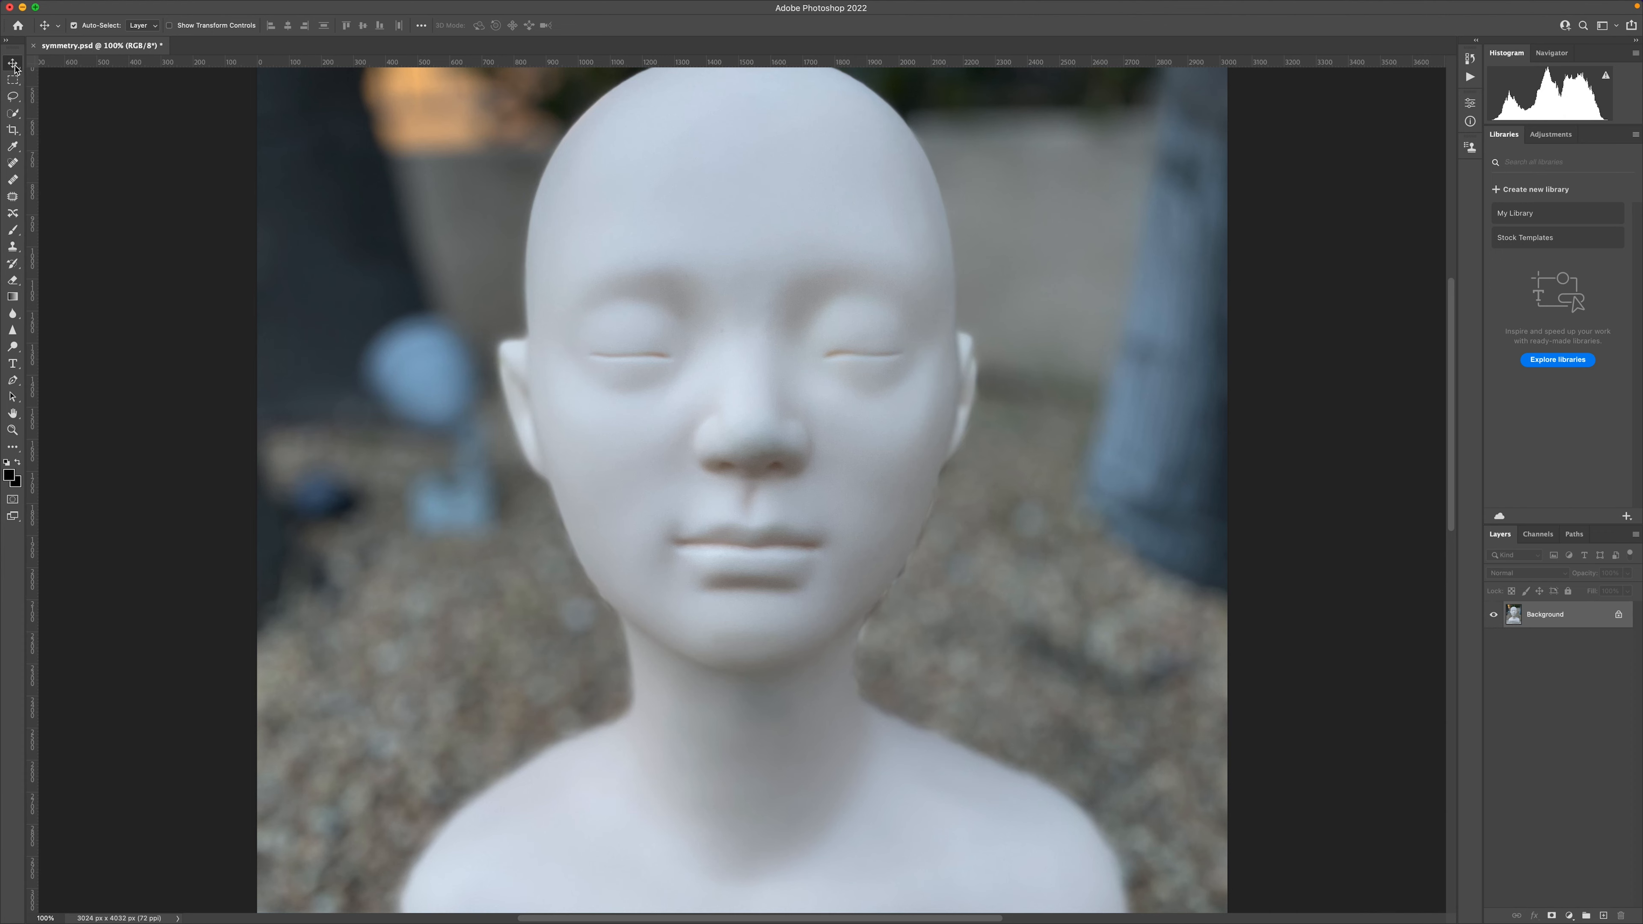
drag(32, 233, 751, 255)
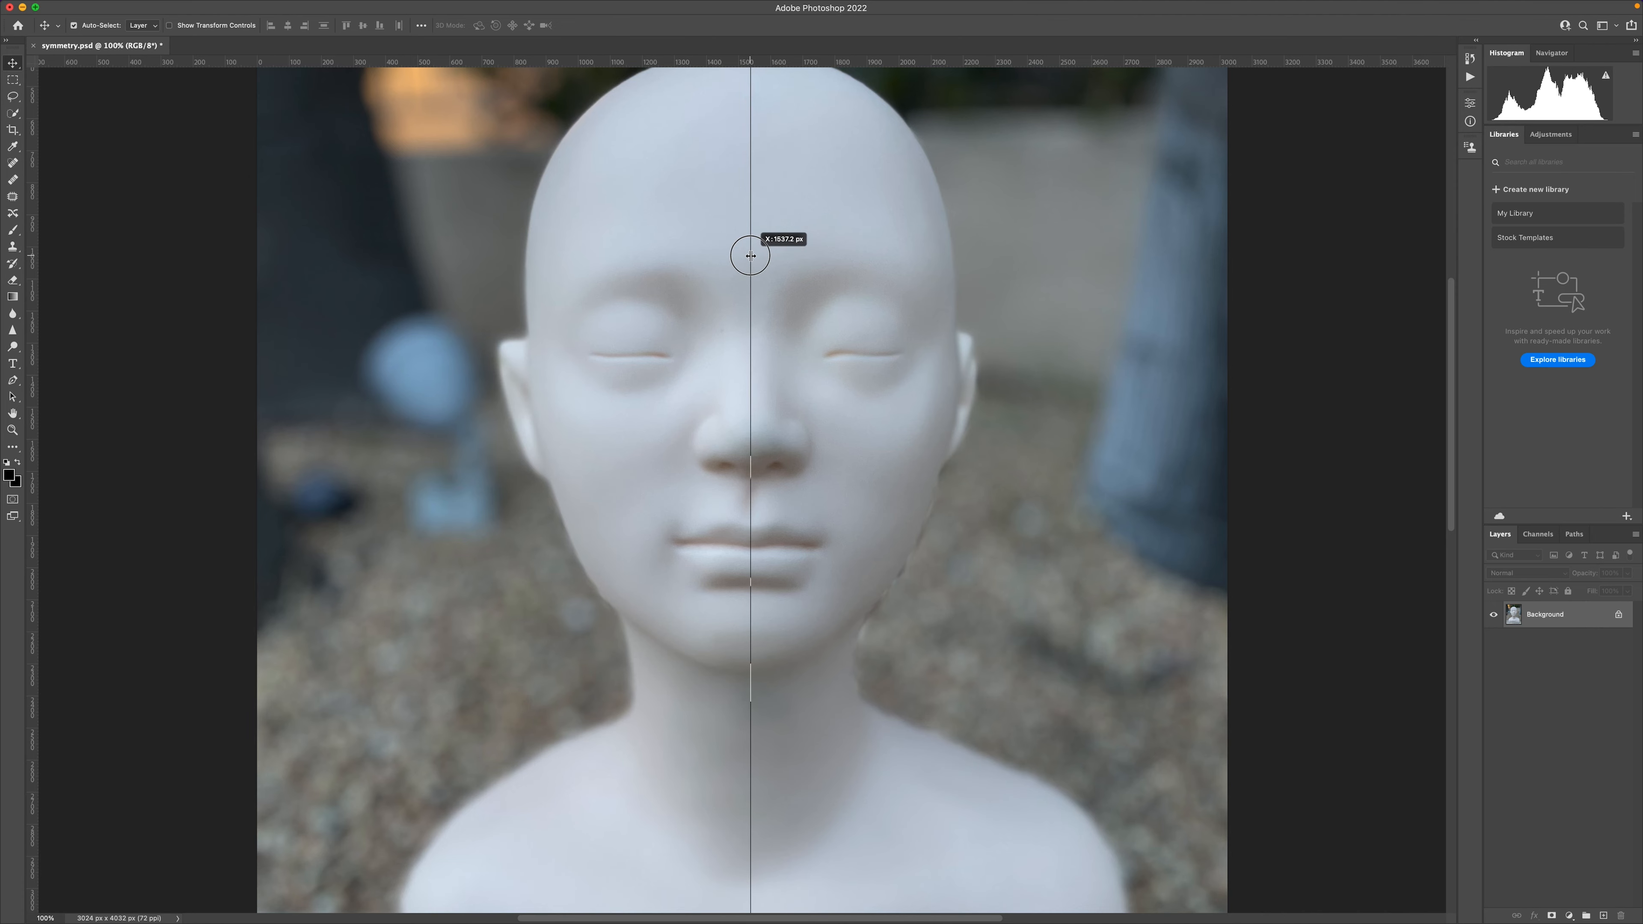
drag(751, 255, 751, 256)
key(super+minus)
click(14, 80)
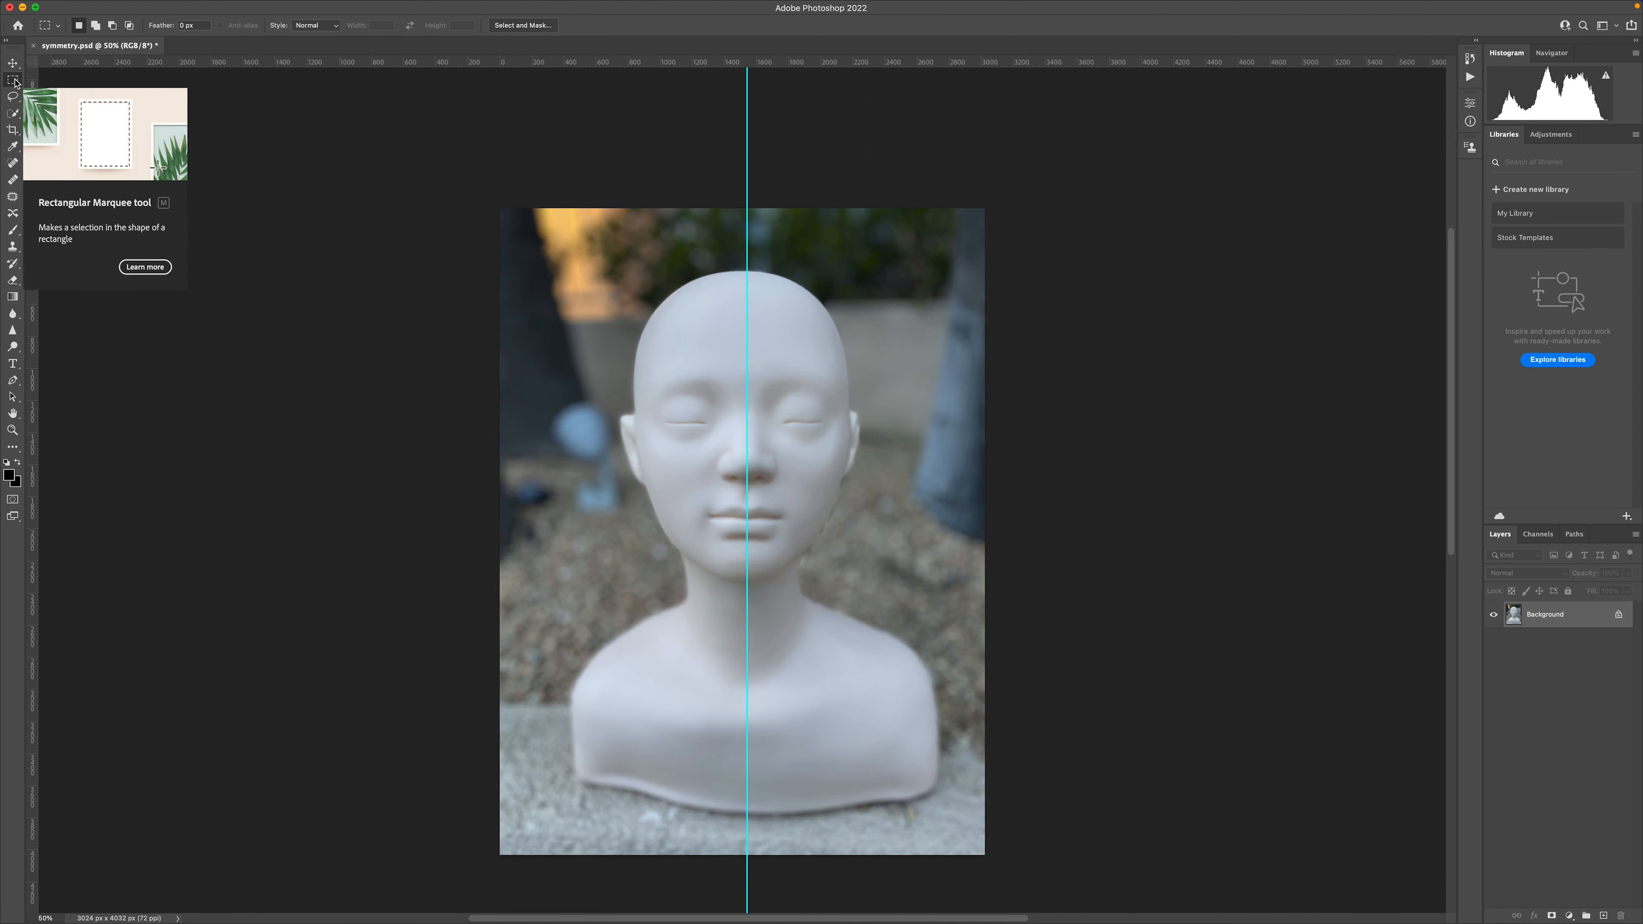
drag(15, 82, 63, 91)
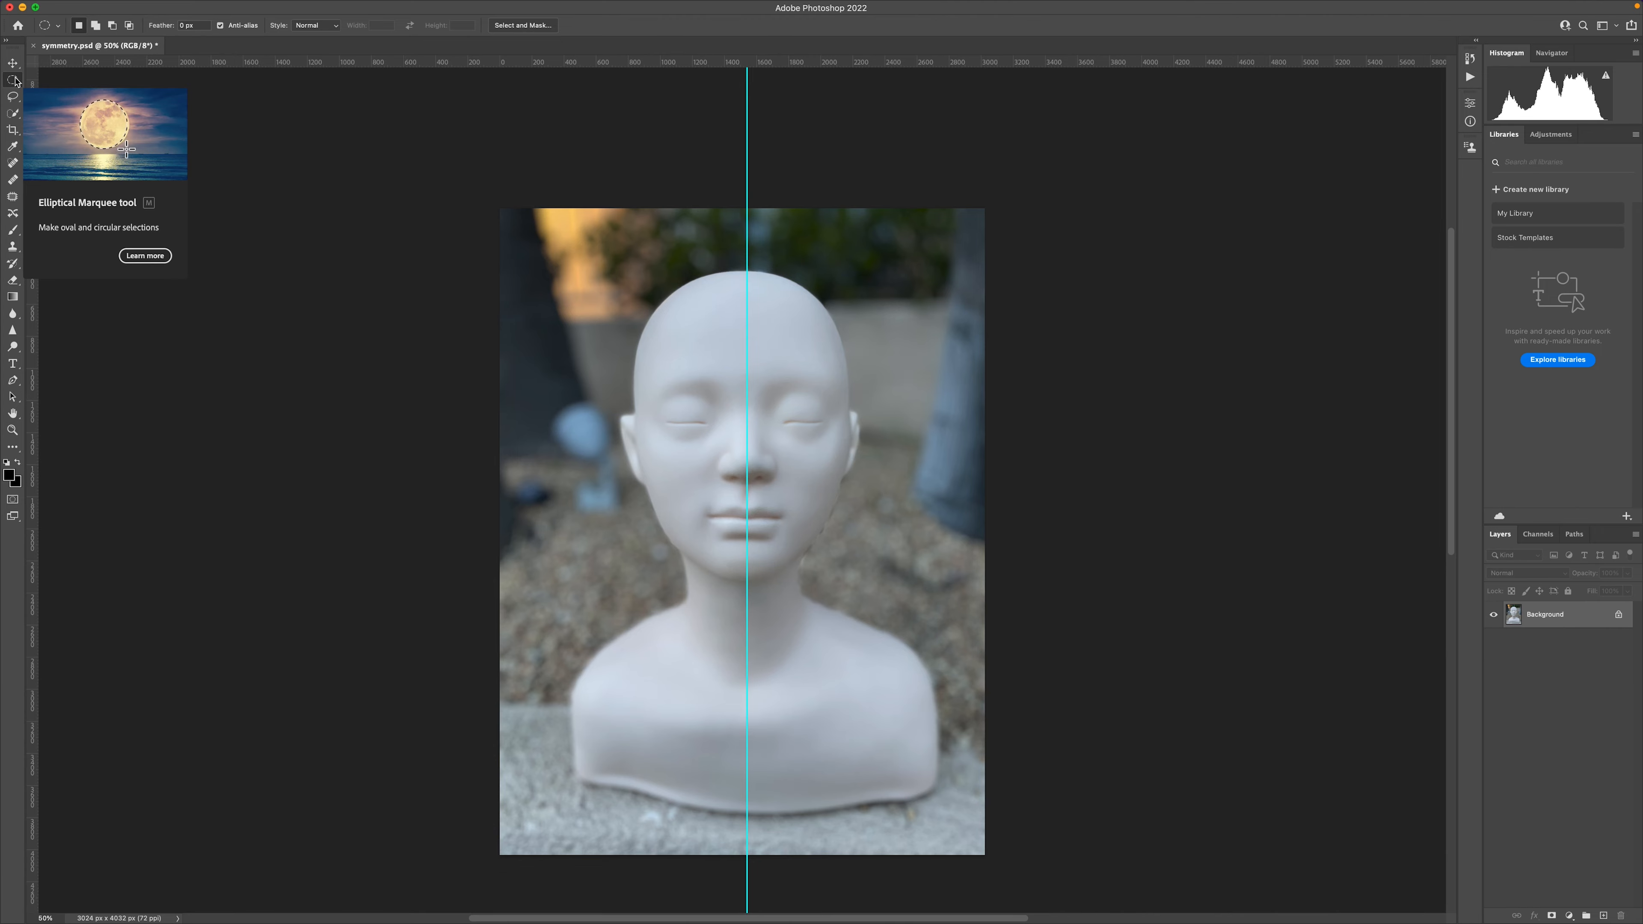
drag(401, 221, 916, 703)
key(ctrl+d)
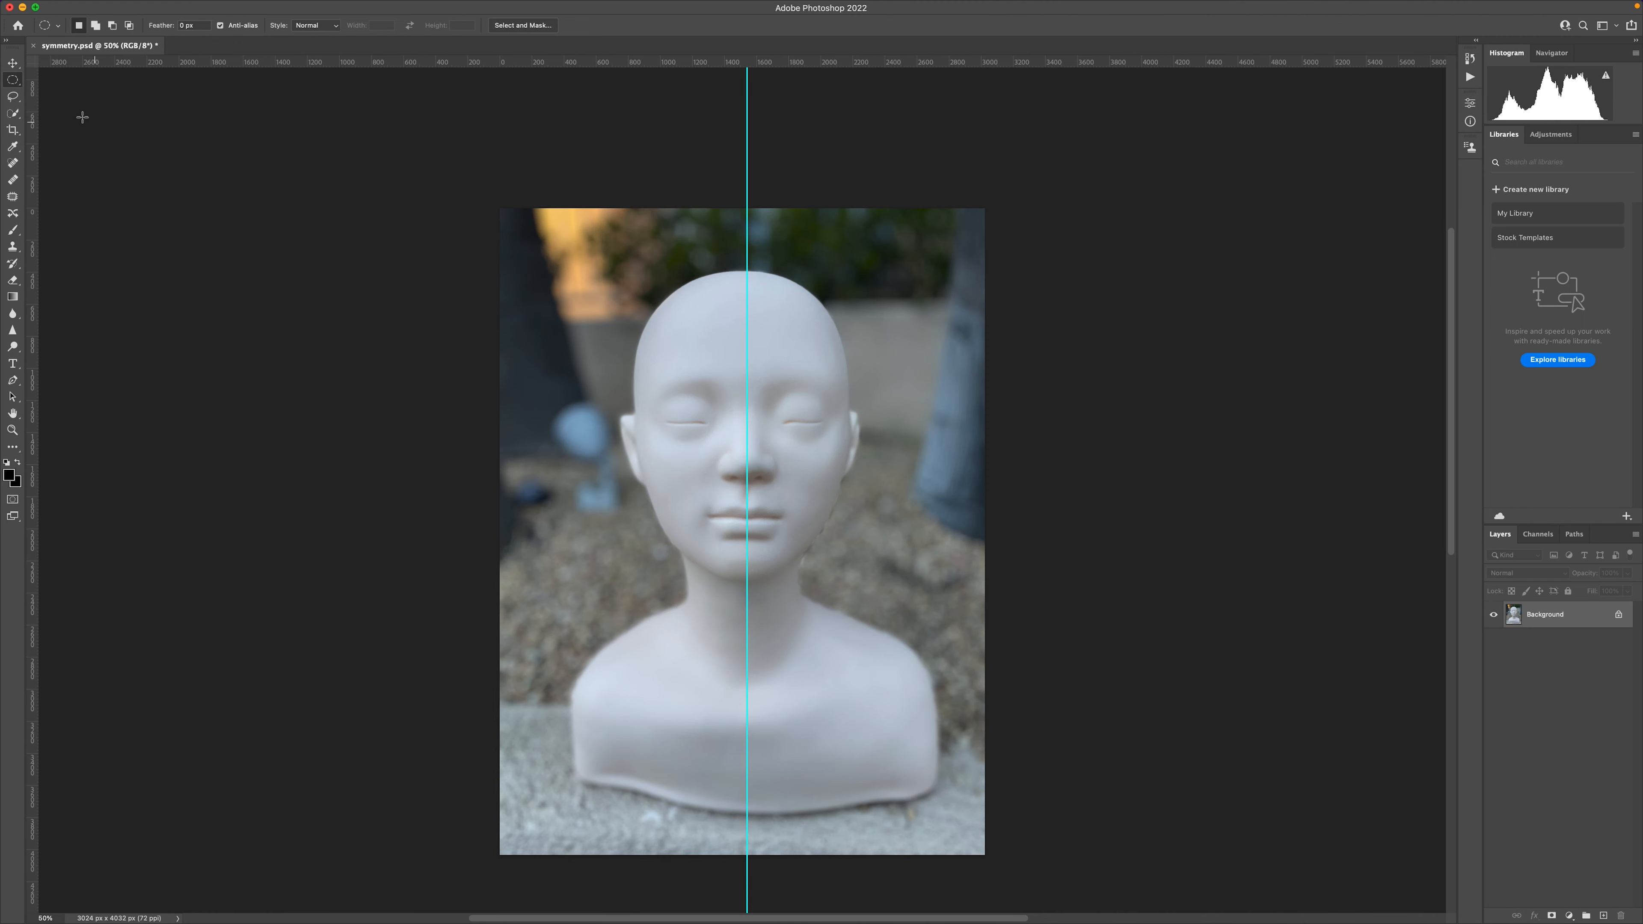
Select the left half of the photo up to the guide with the Rectangular Marquee tool and copy it onto two new layers
click(15, 84)
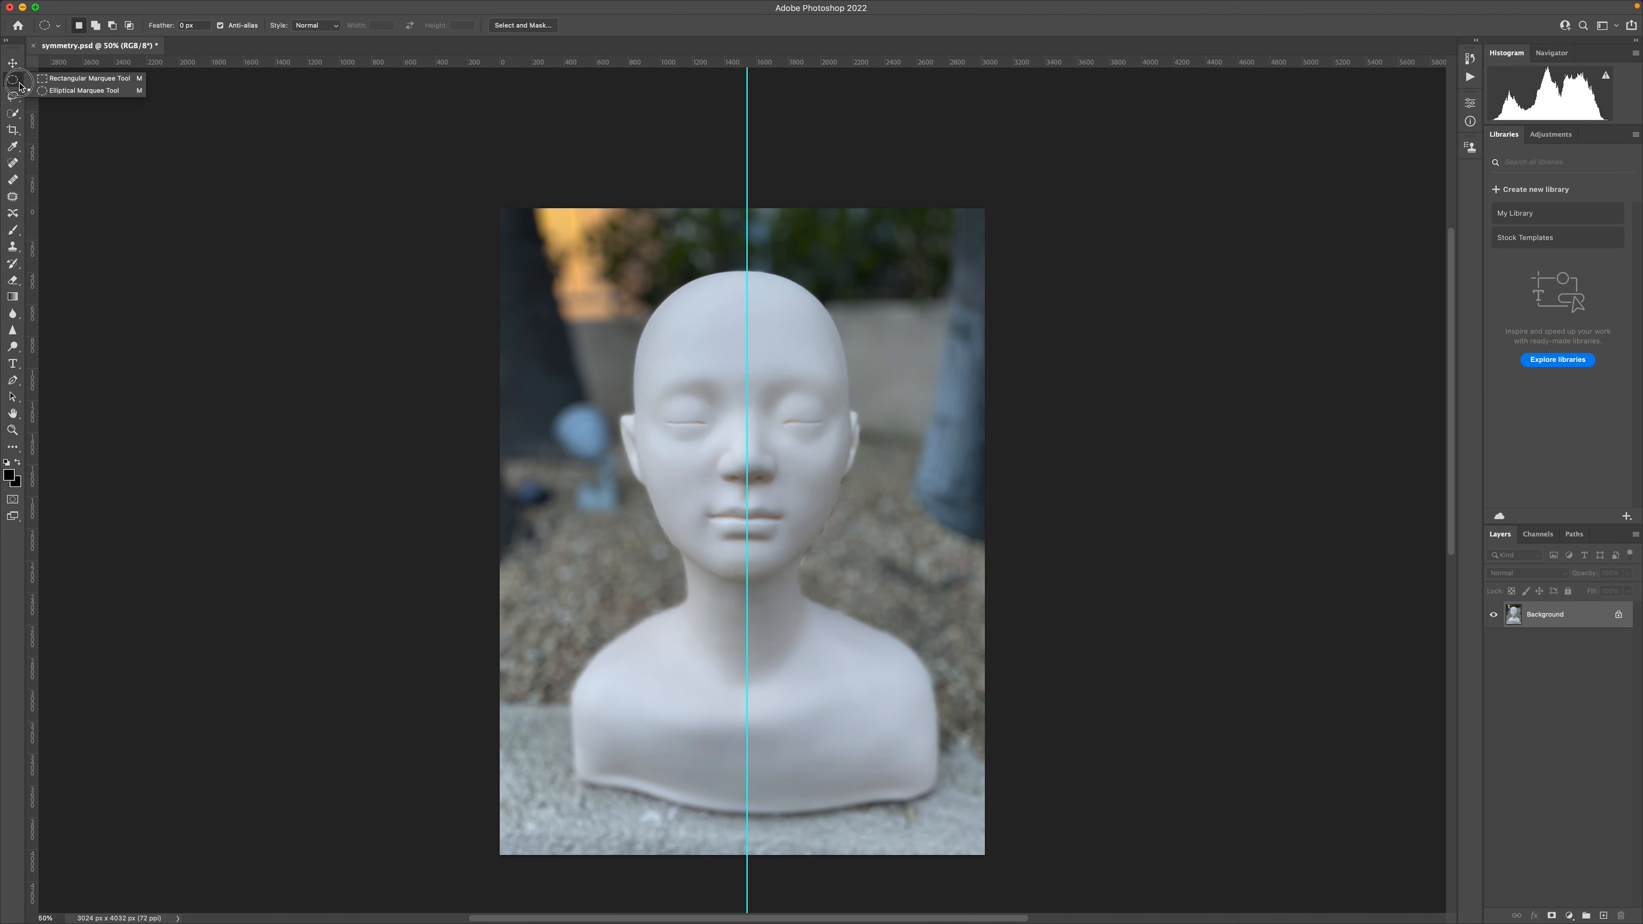
click(54, 79)
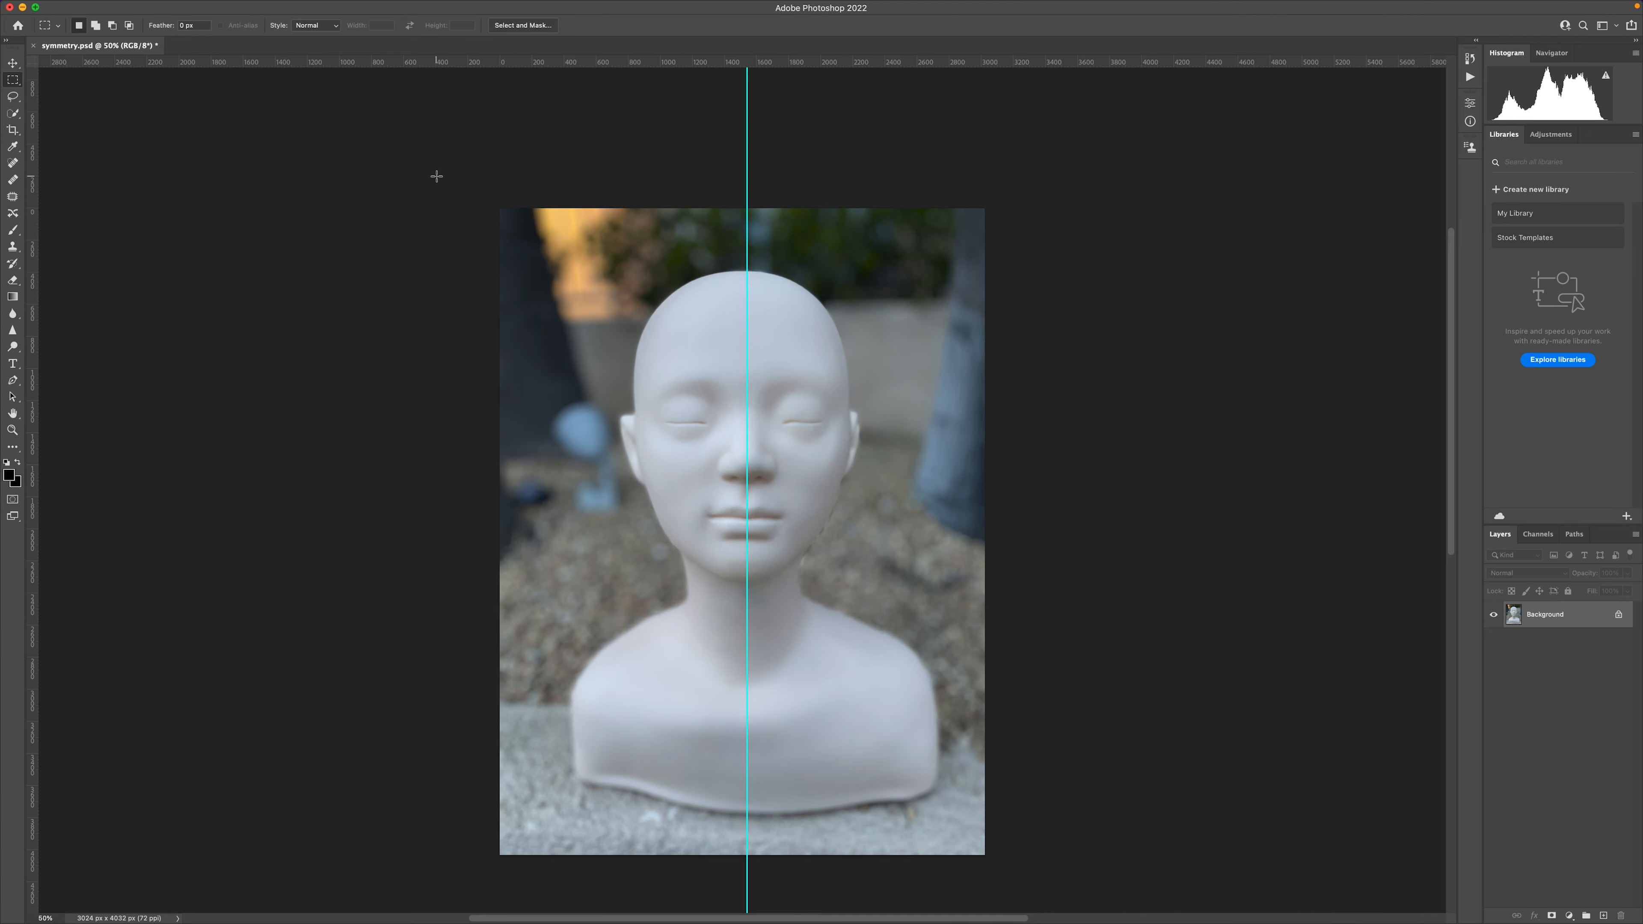
drag(422, 172, 745, 864)
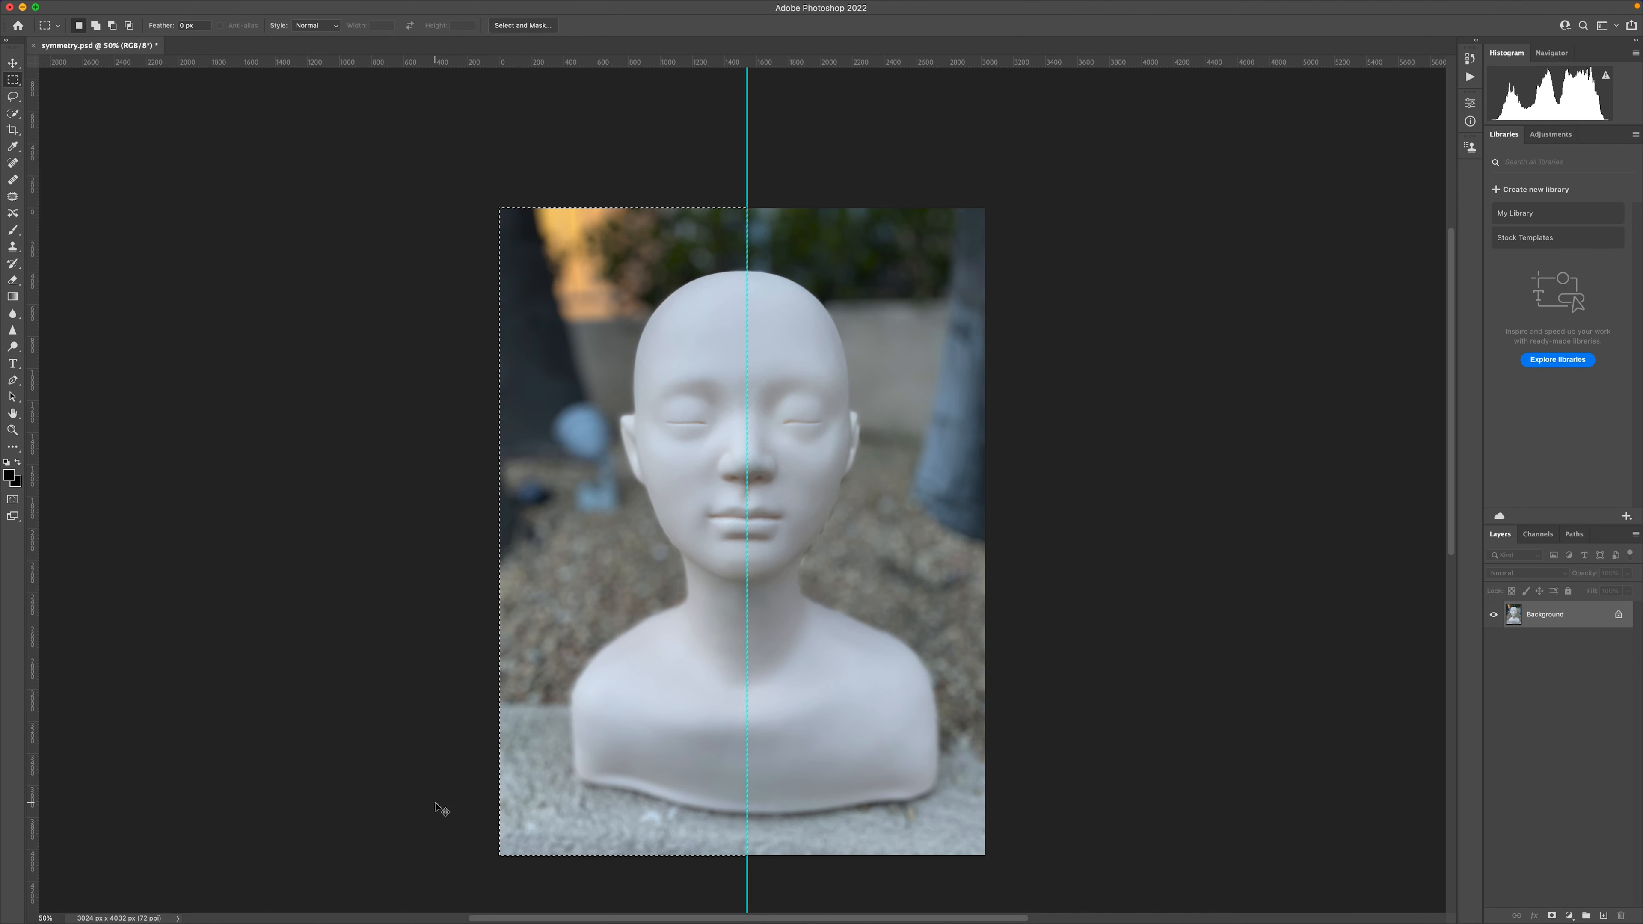
key(super+j)
key(super+j)
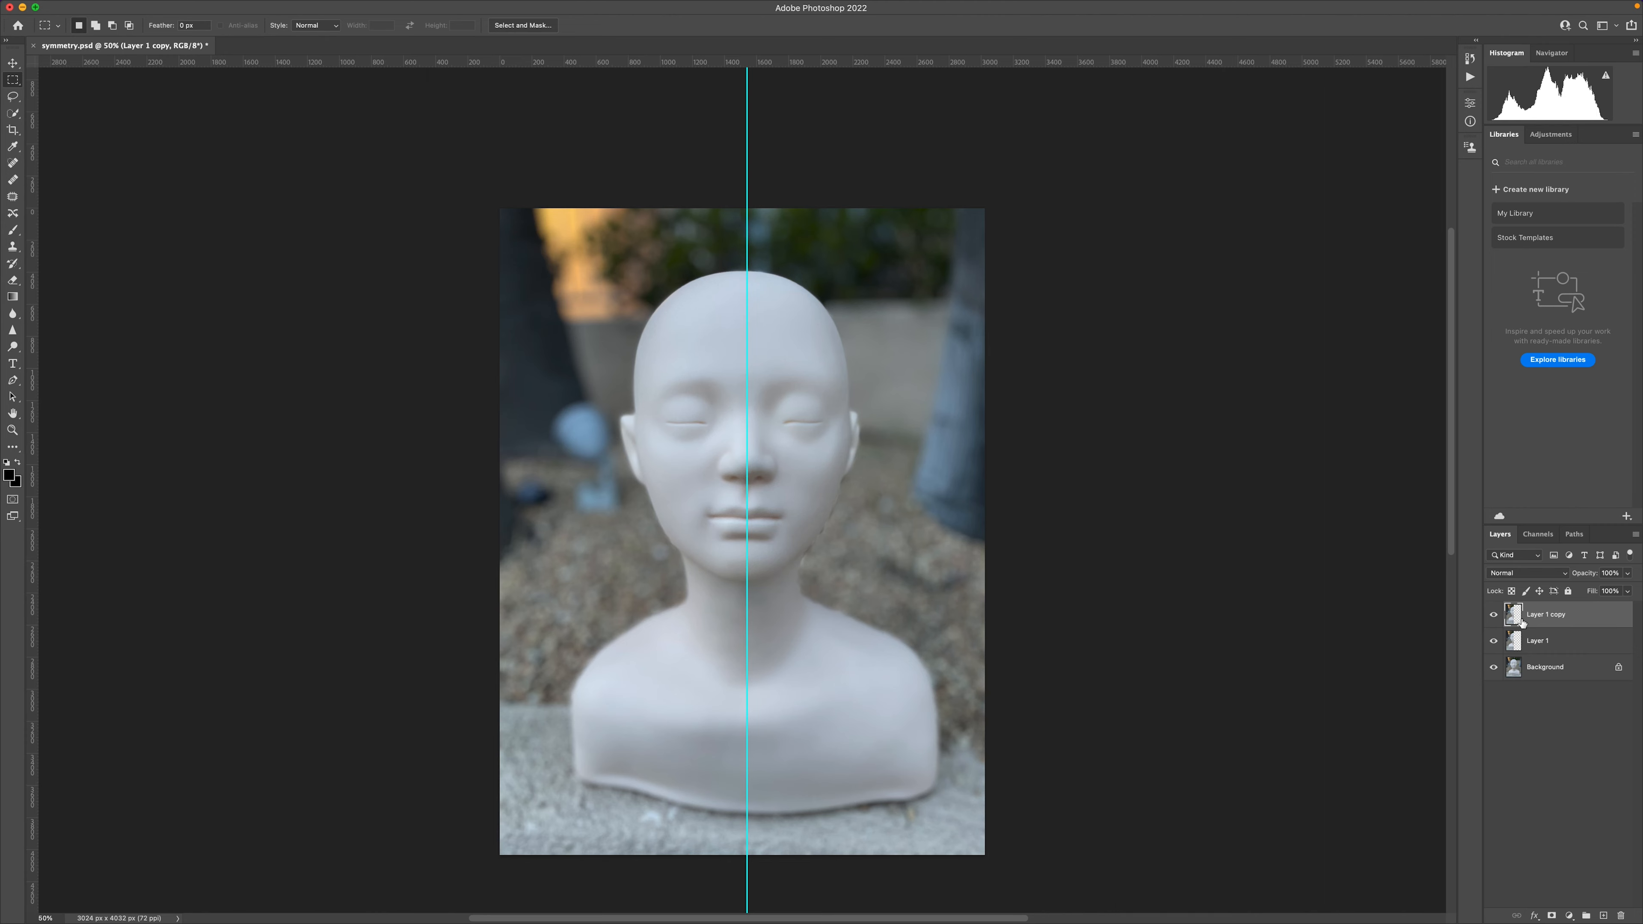
Hide the Background layer and flip Layer 1 copy horizontally with Free Transform
click(1494, 668)
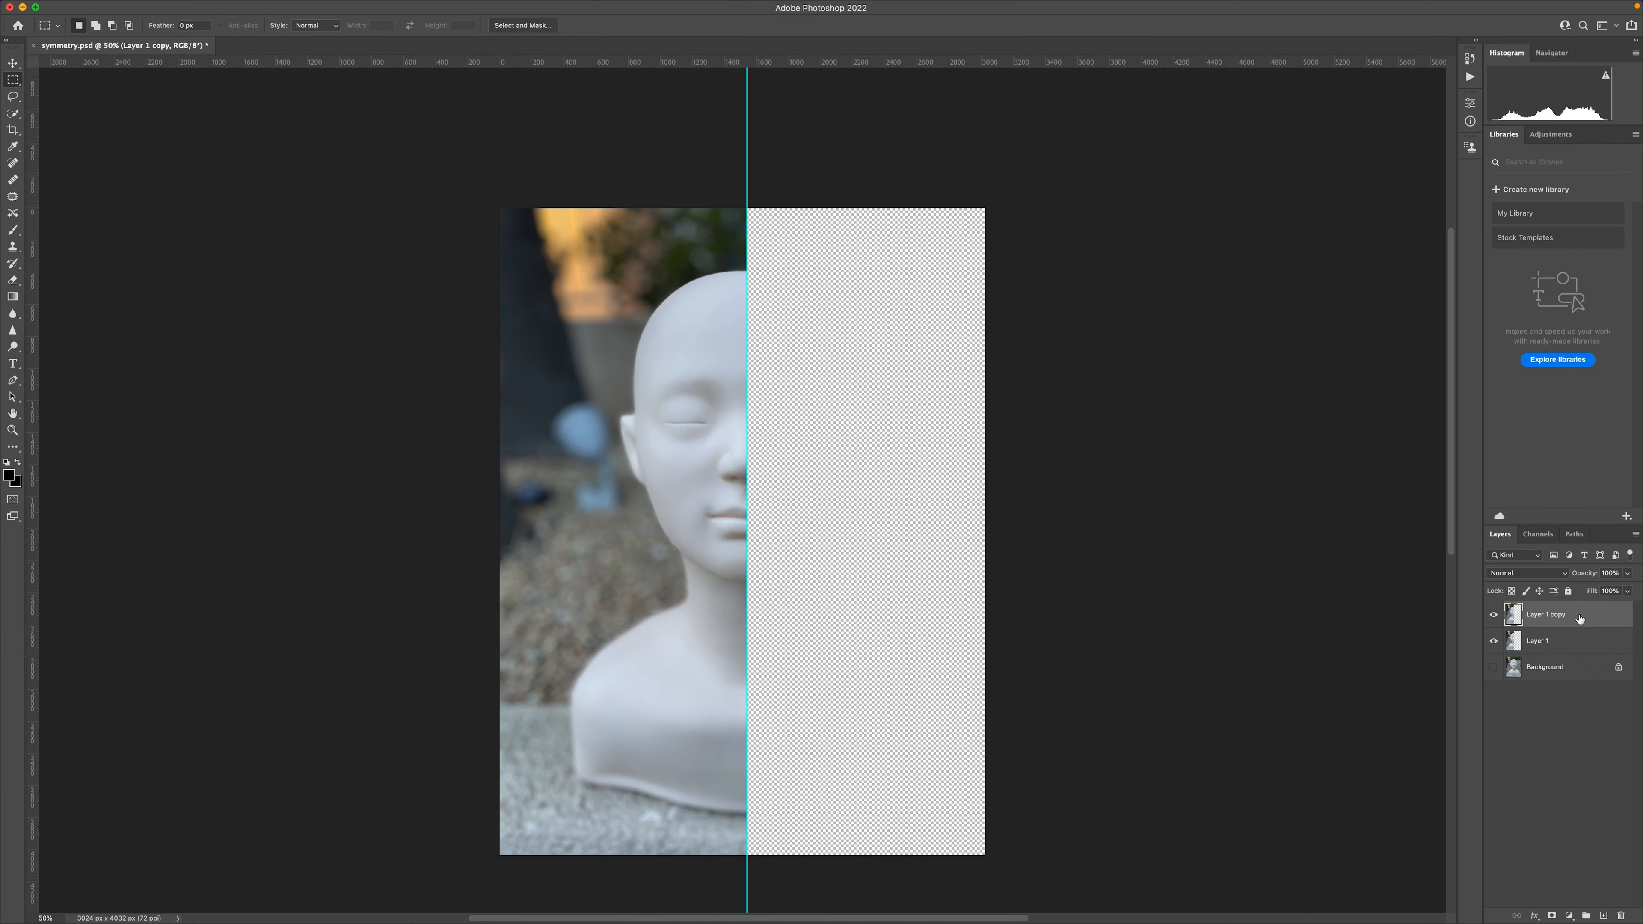
click(1567, 648)
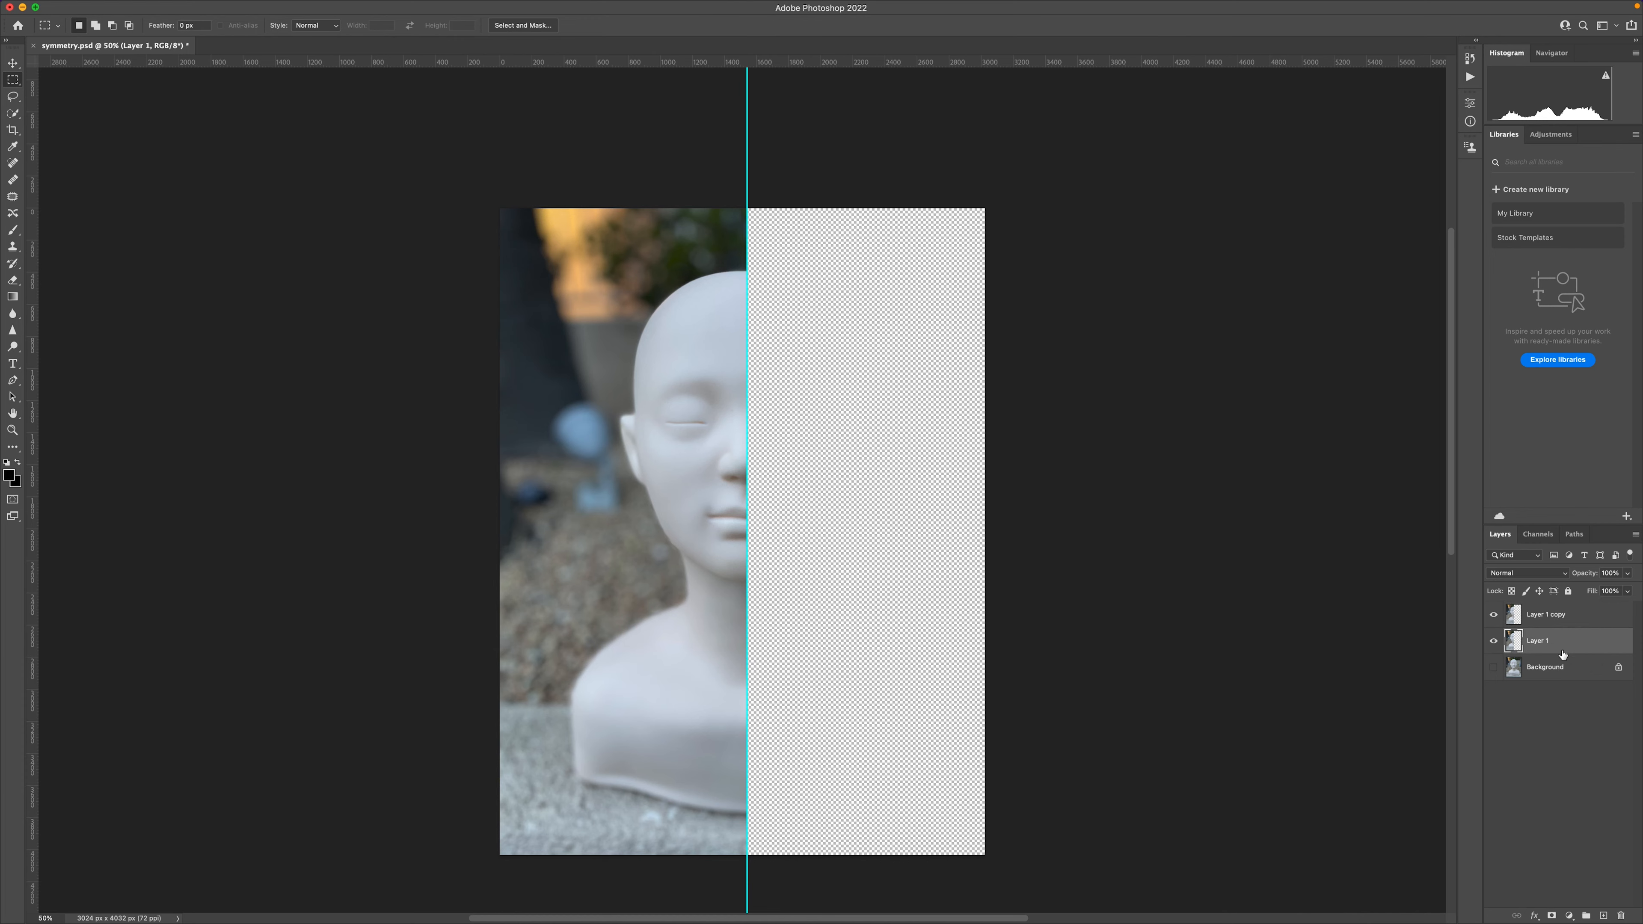
click(1575, 614)
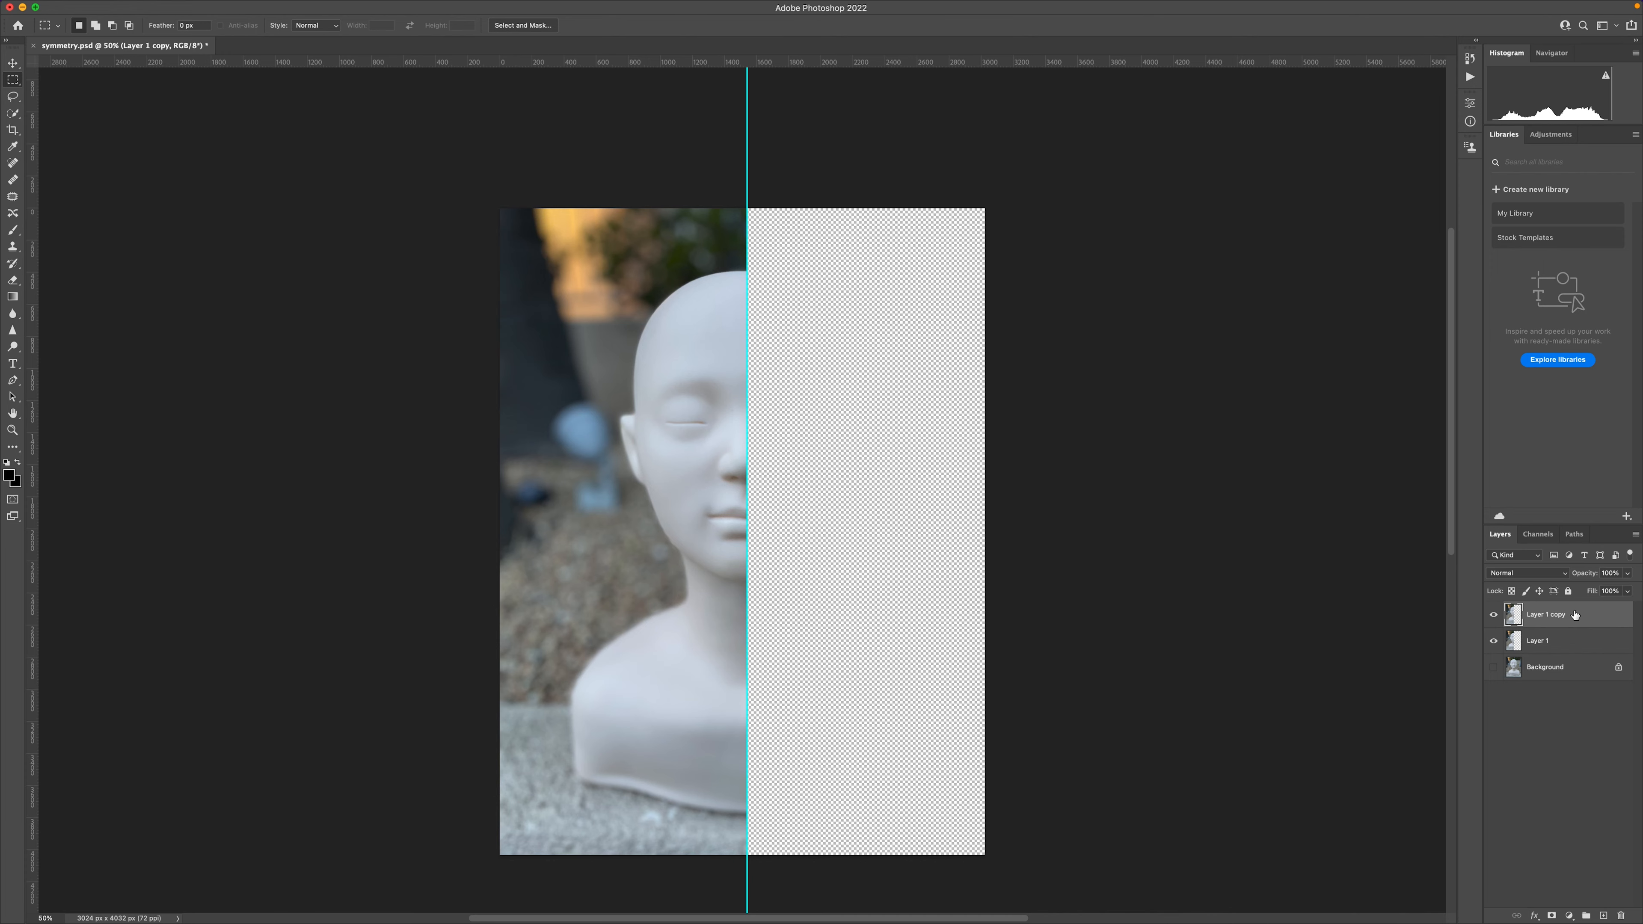
key(super+t)
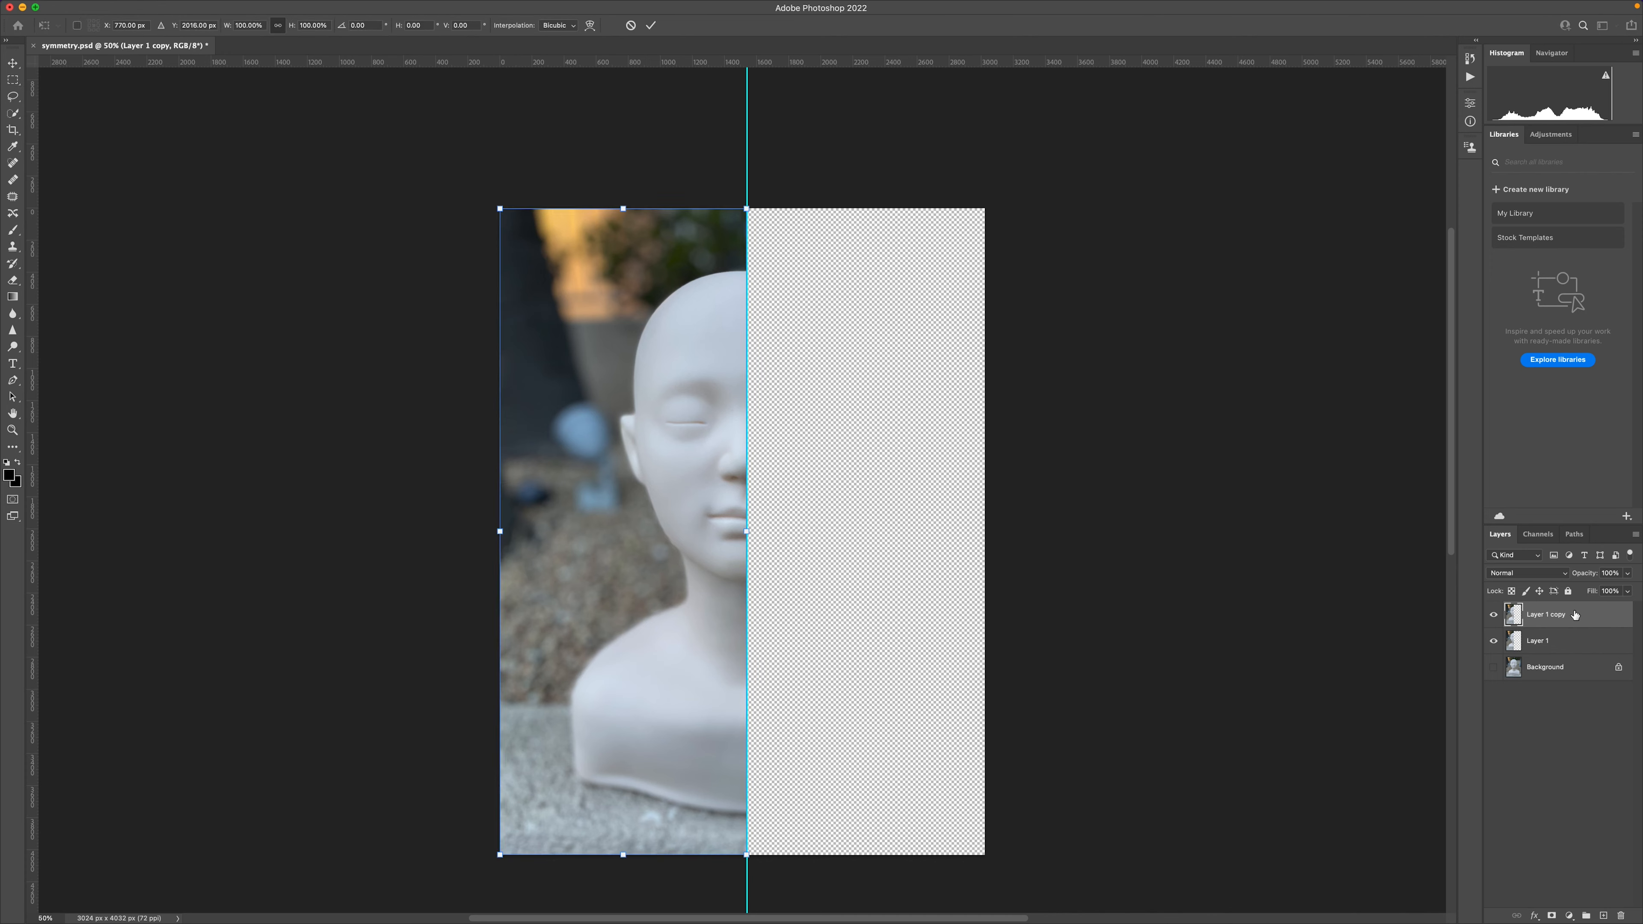
right_click(630, 447)
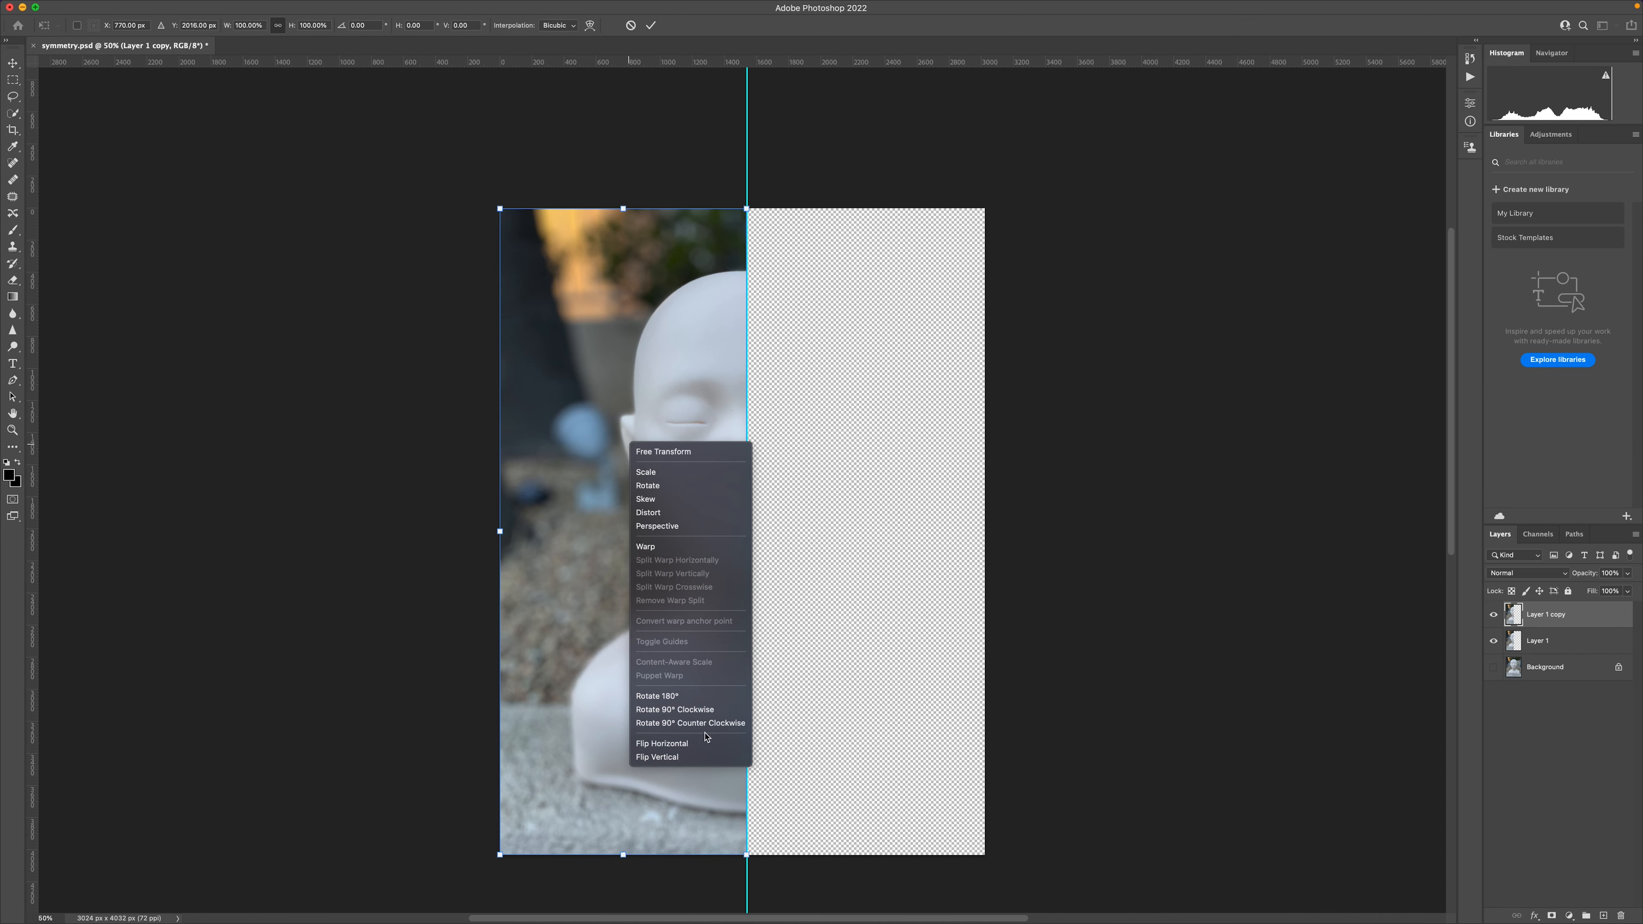
click(656, 747)
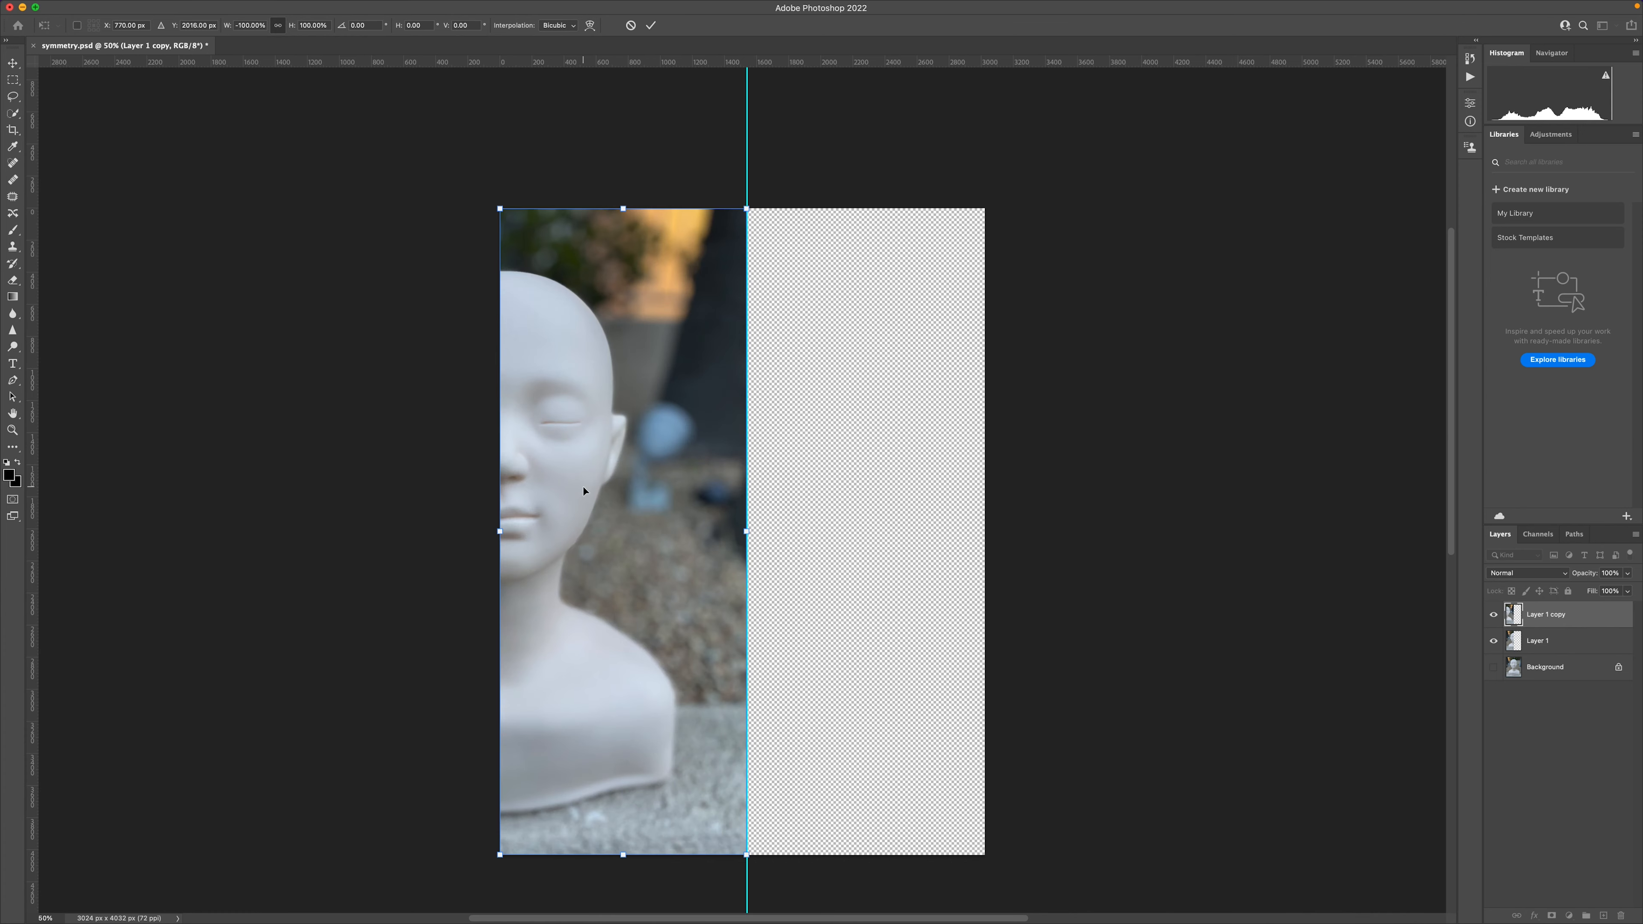
Move the flipped half straight across the guide so its edge meets the original left half, and apply the transform
drag(584, 490, 677, 489)
drag(730, 493, 831, 490)
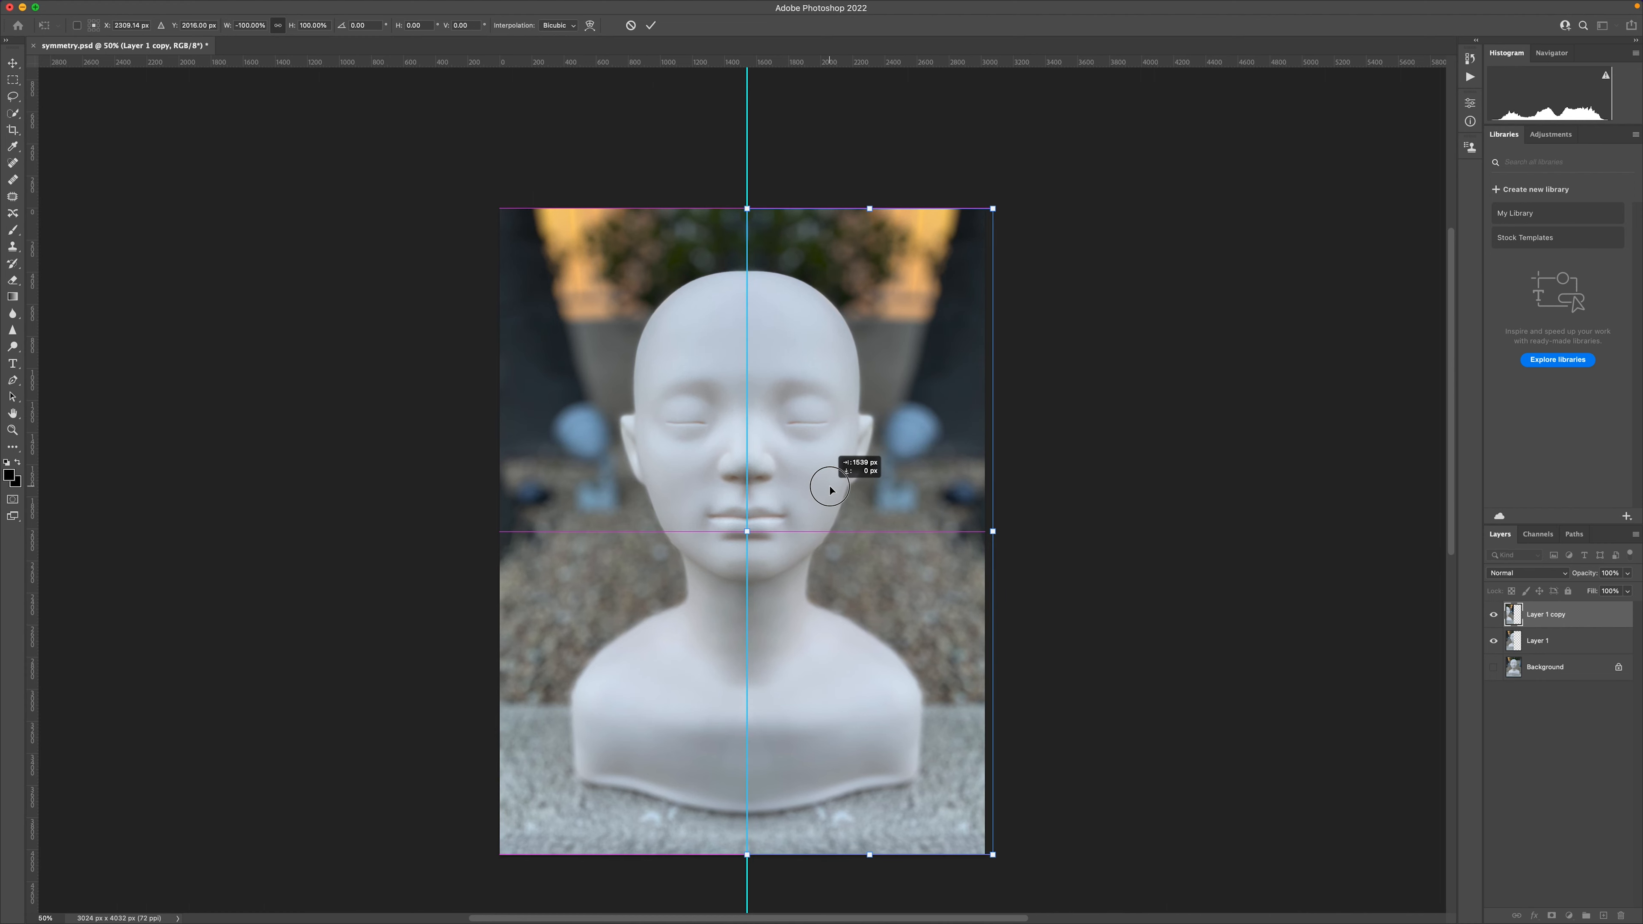
drag(831, 490, 830, 490)
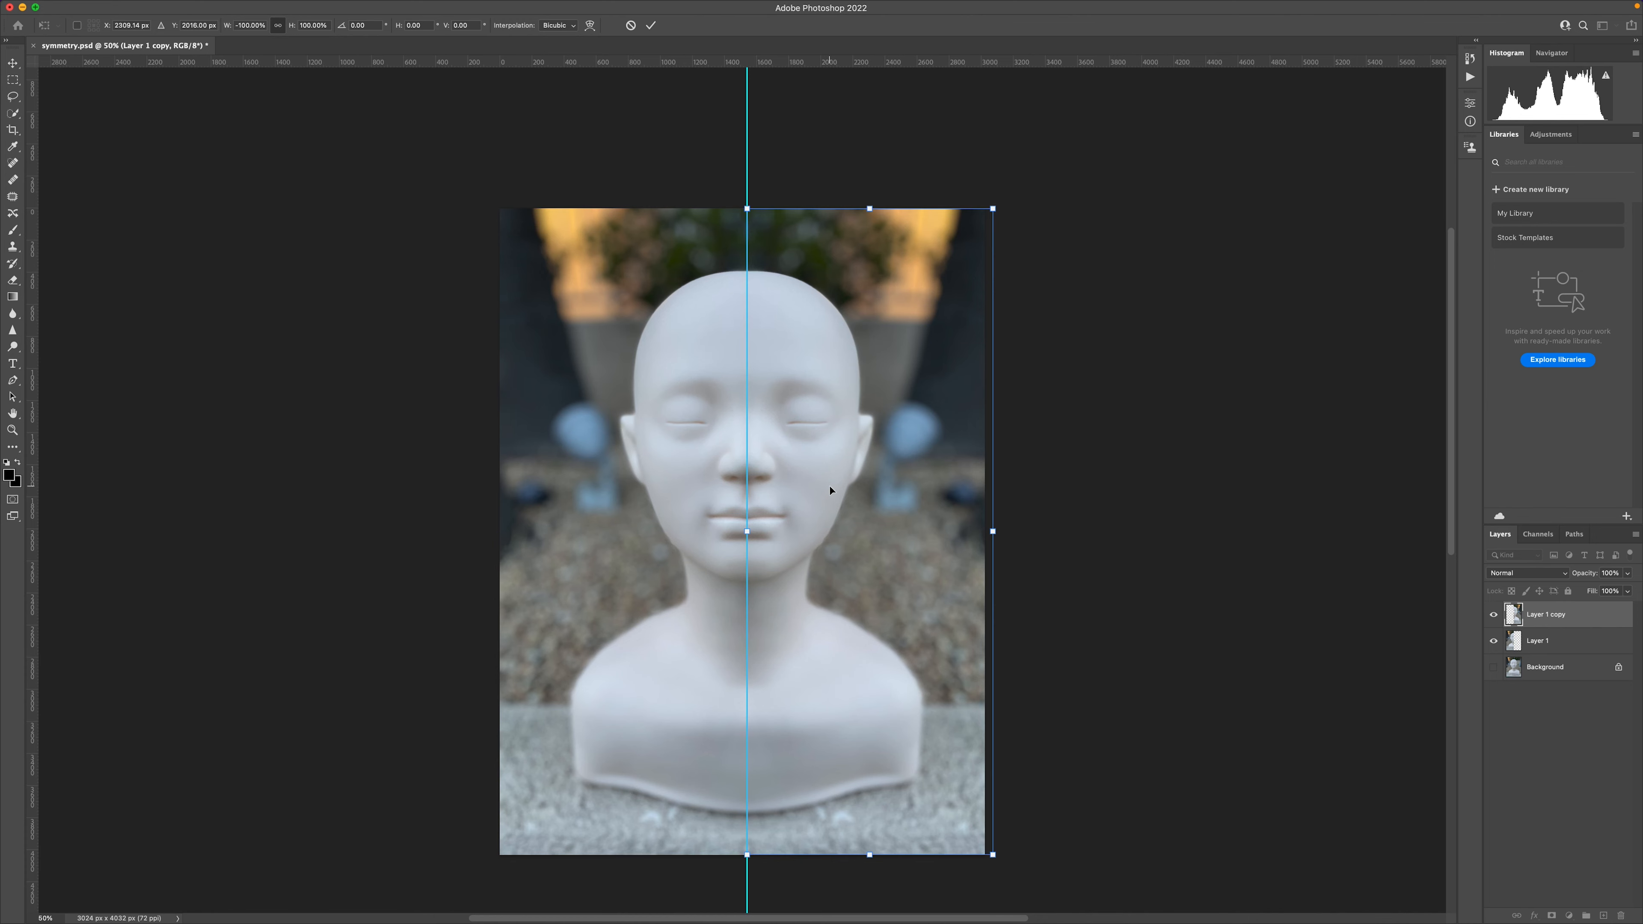
key(Return)
key(m)
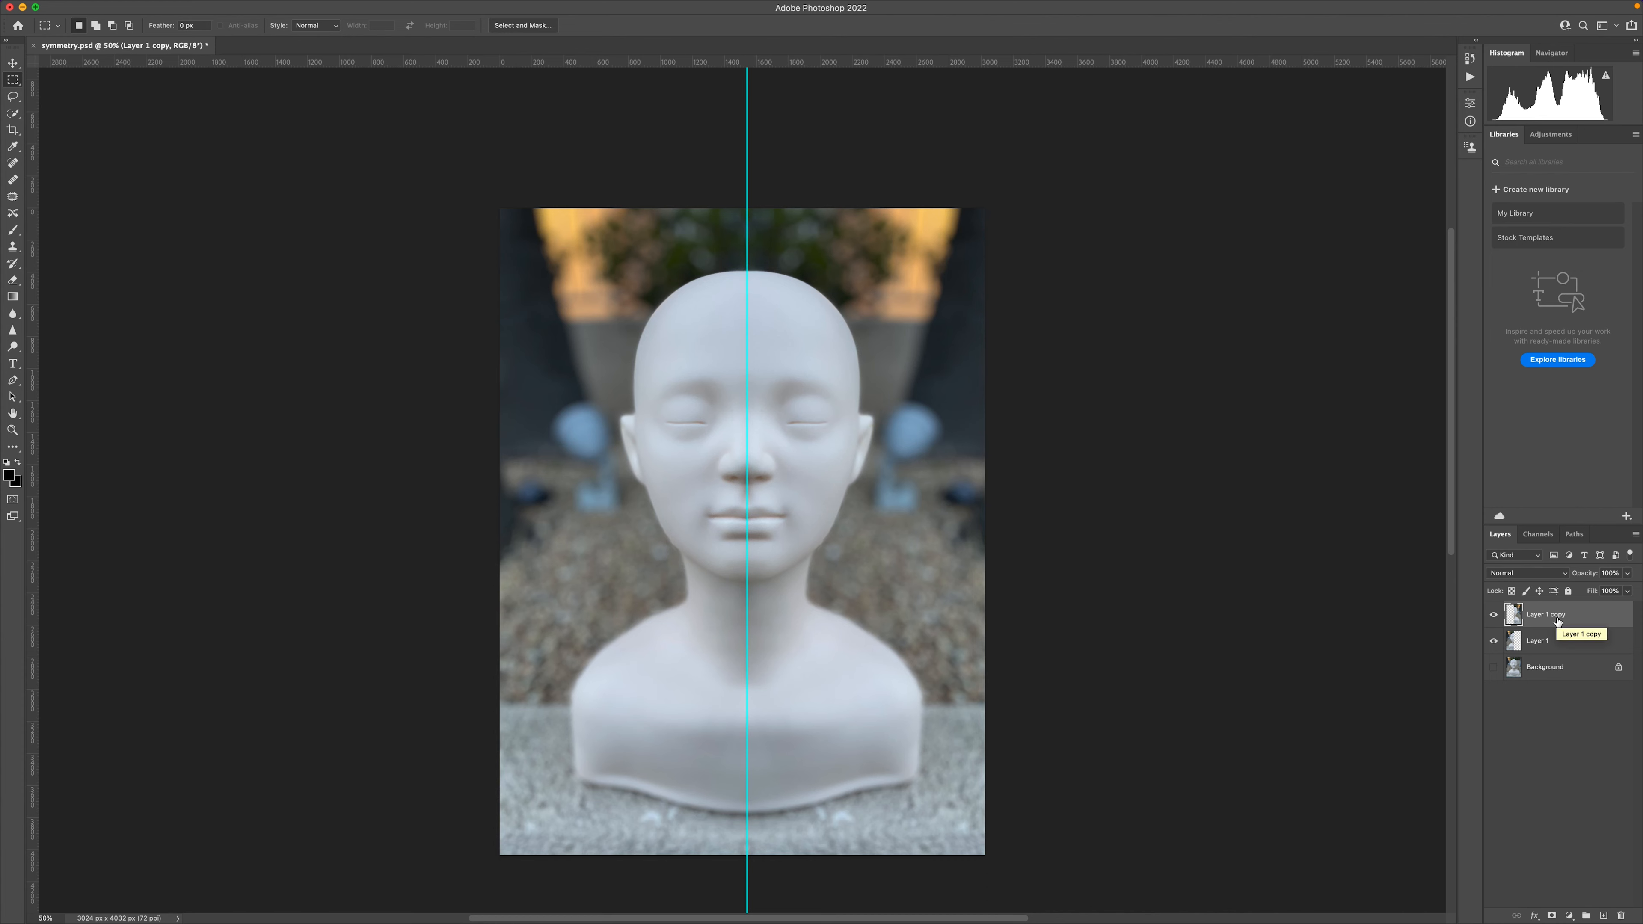
Merge Layer 1 copy and Layer 1 into one layer and rename it Right
shift+click(1546, 643)
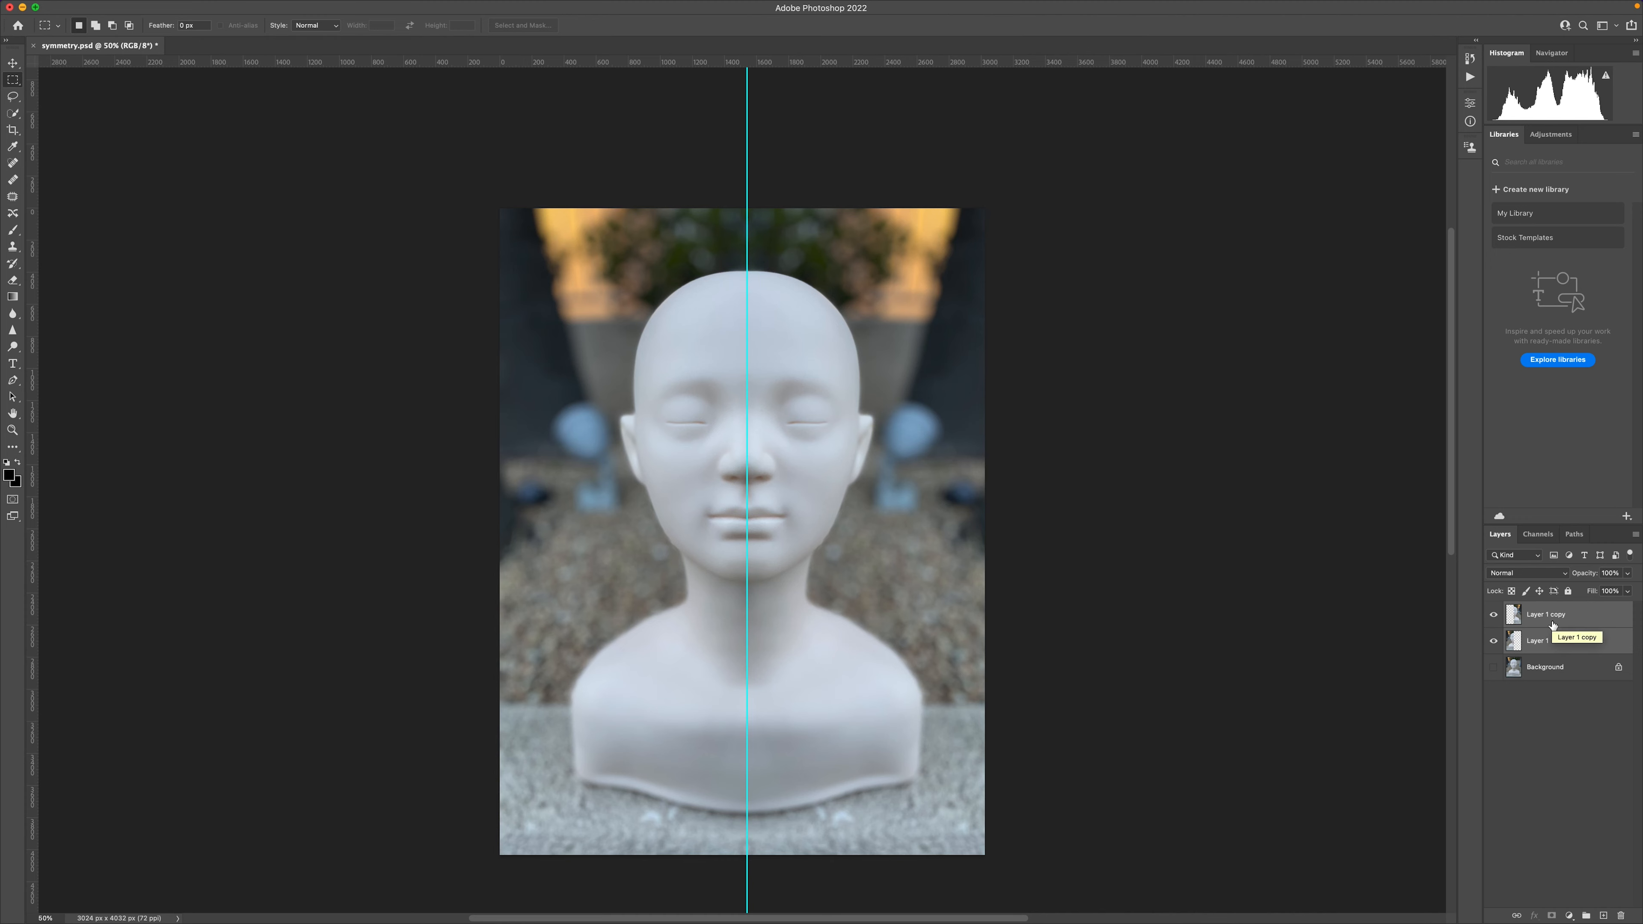
key(super+e)
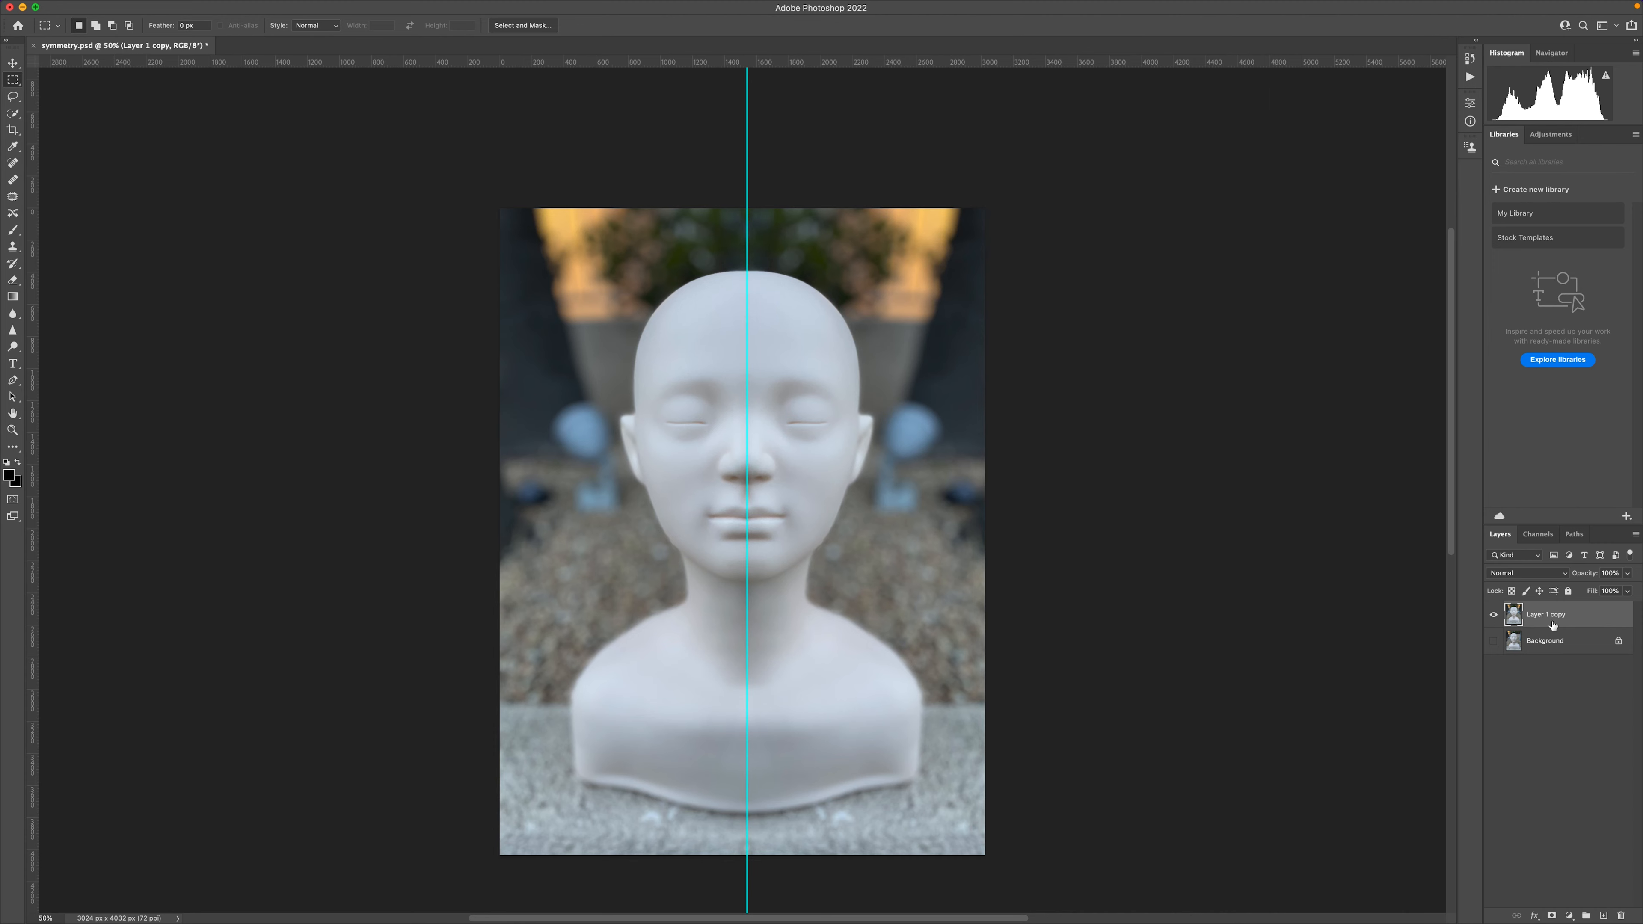
click(1553, 618)
double_click(1554, 616)
text(Right)
key(Return)
Hide the Right layer, then show and select the Background layer
click(1493, 617)
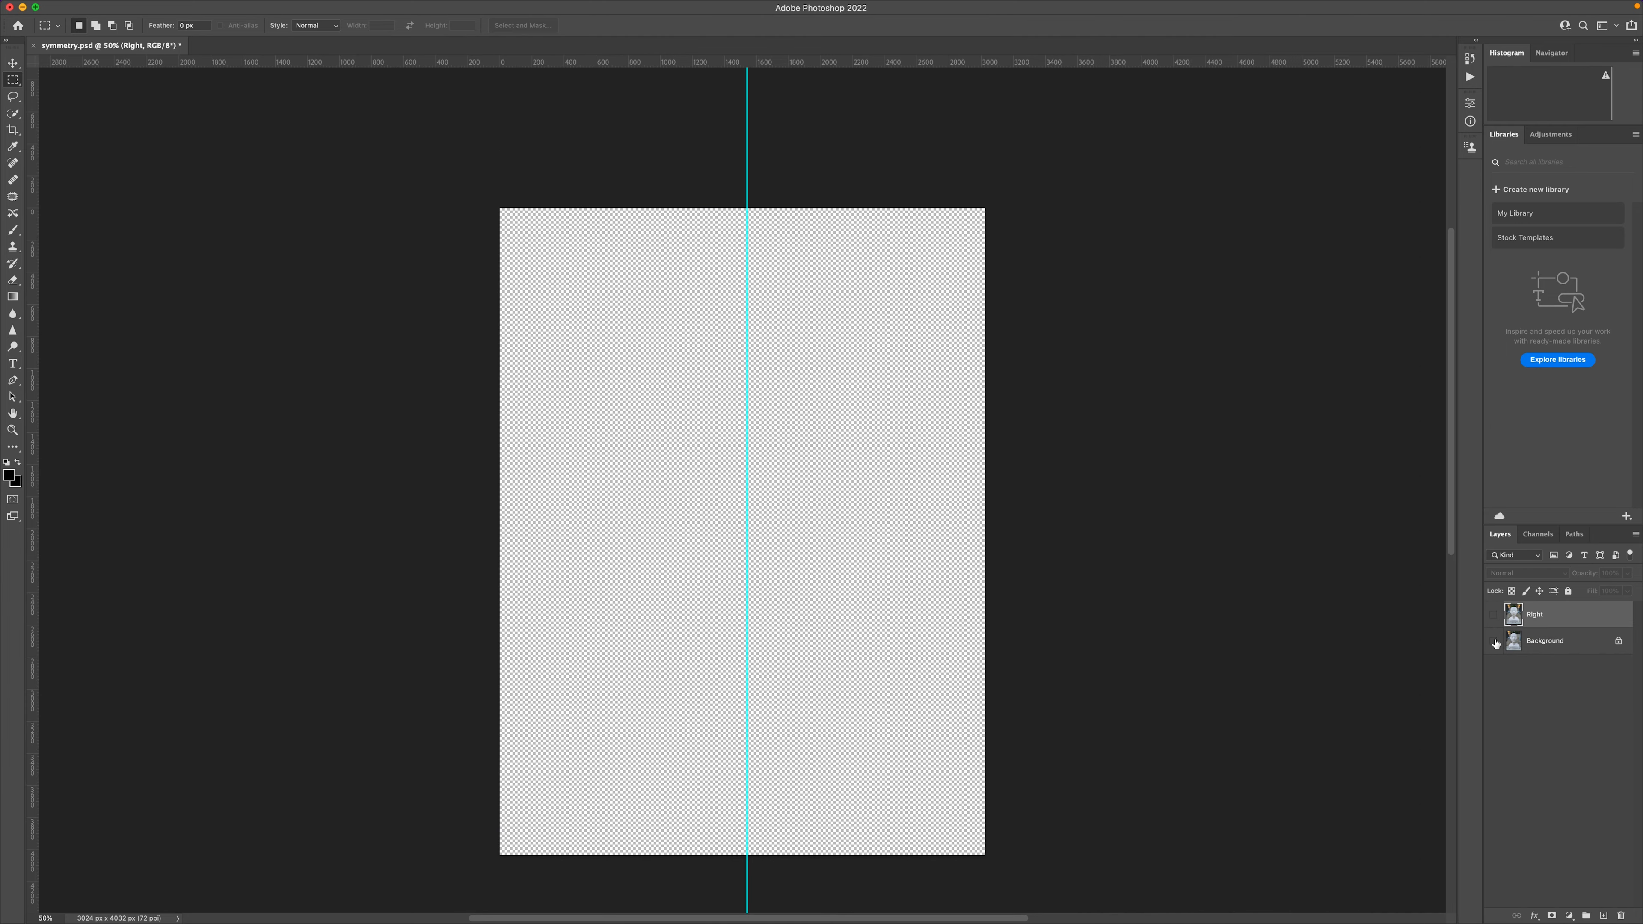
click(1494, 641)
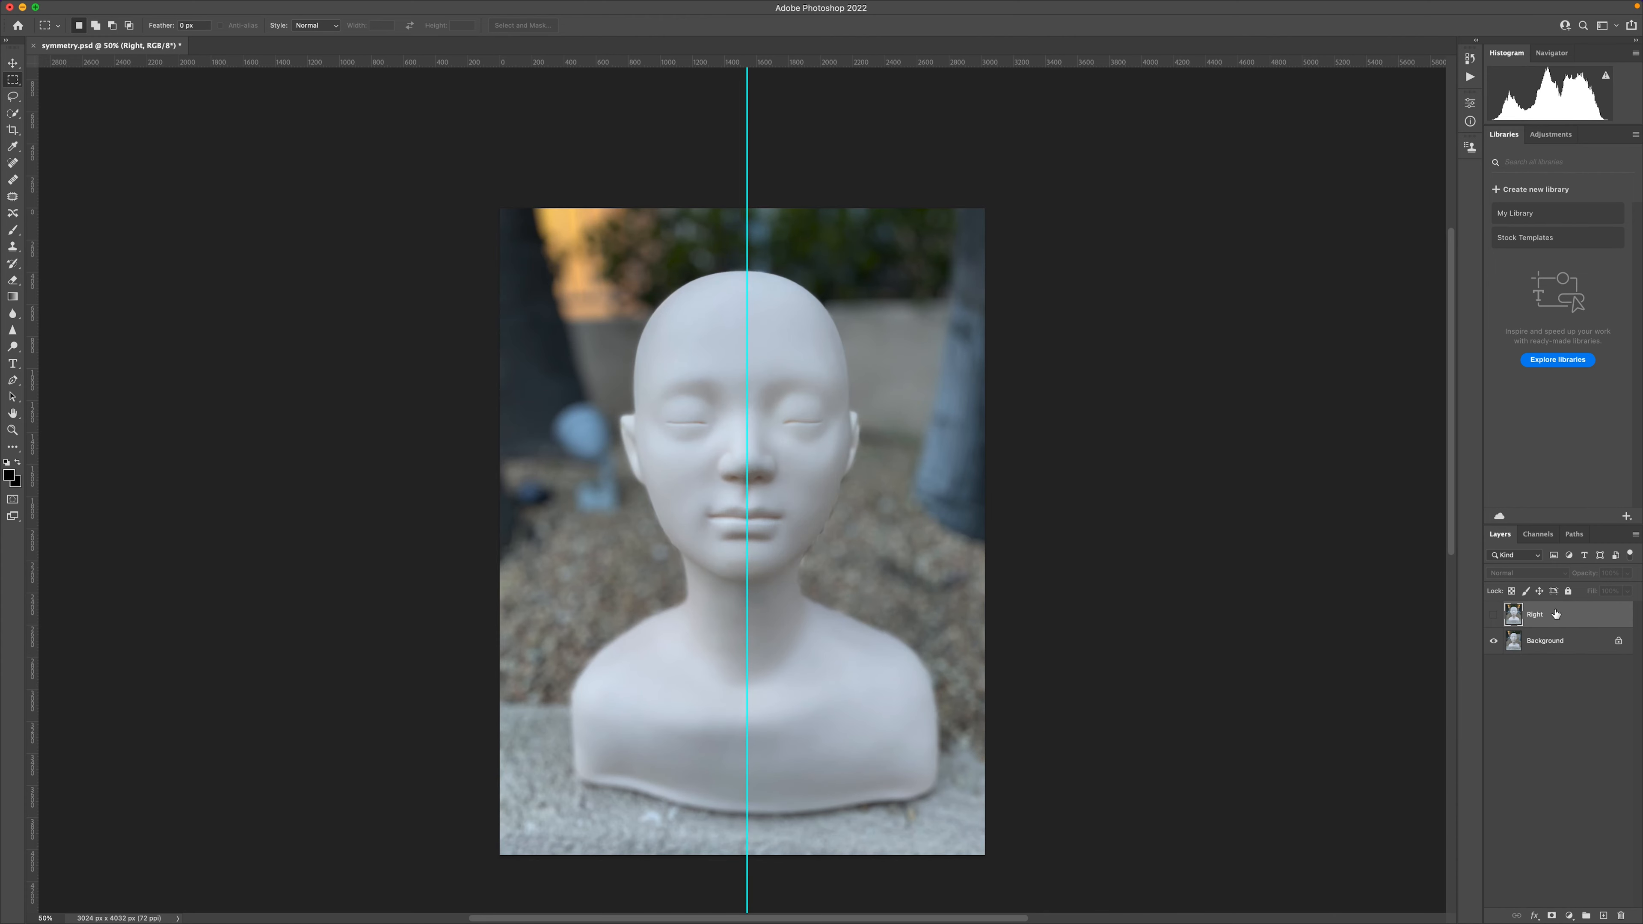
click(1547, 641)
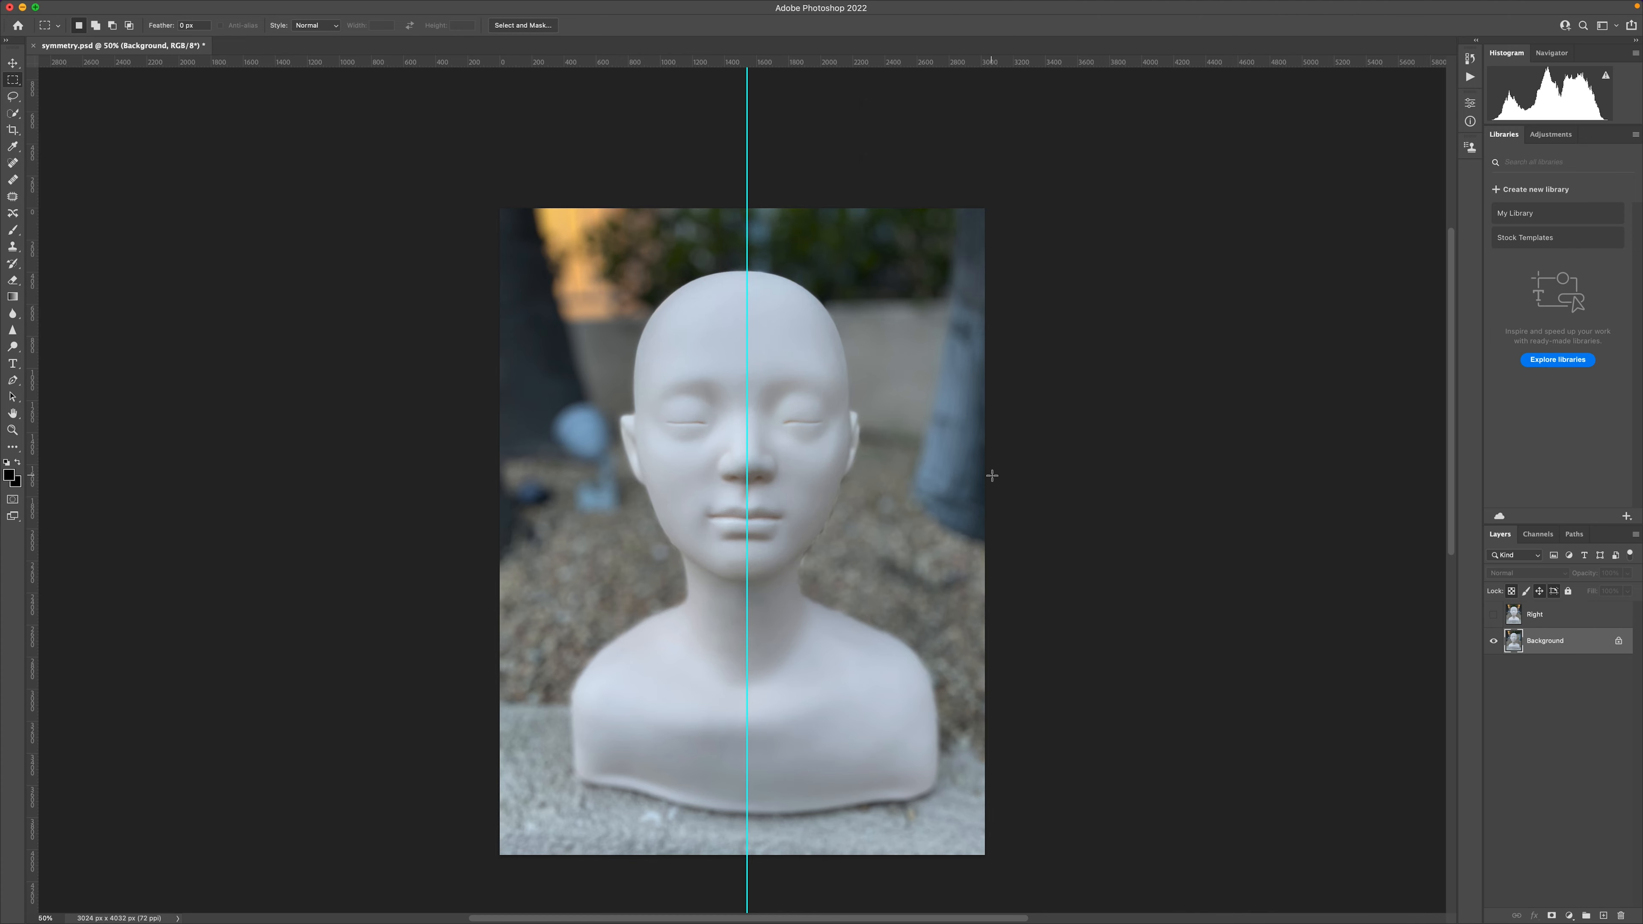
Select the right half of the photo up to the guide and copy it onto two new layers
drag(1029, 185, 749, 860)
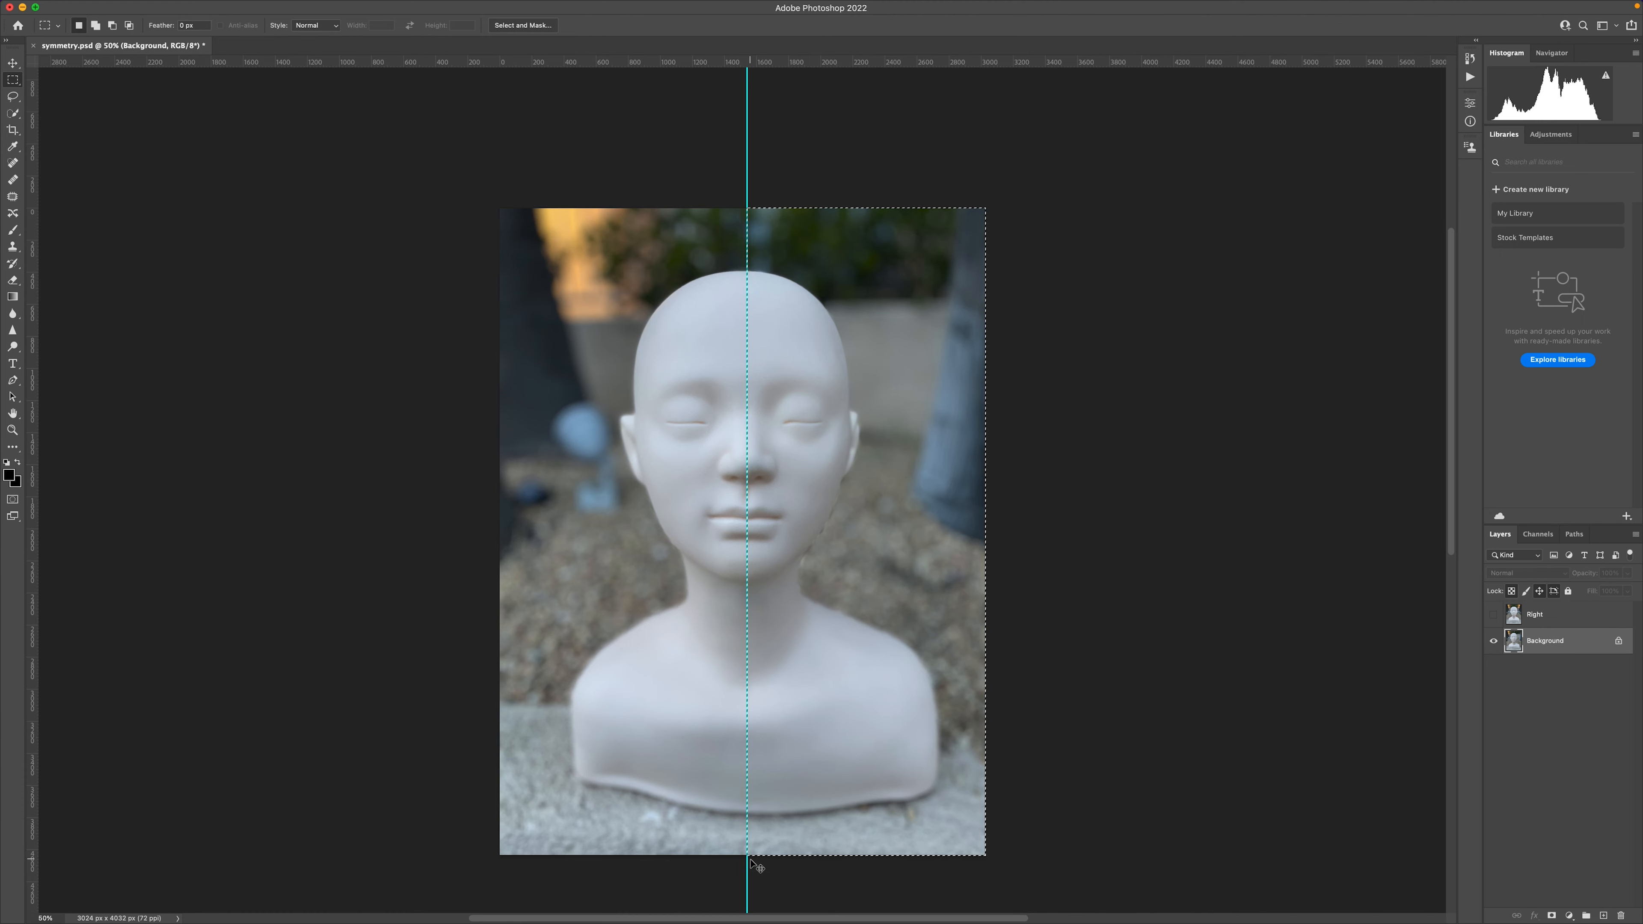
key(super+j)
key(super+j)
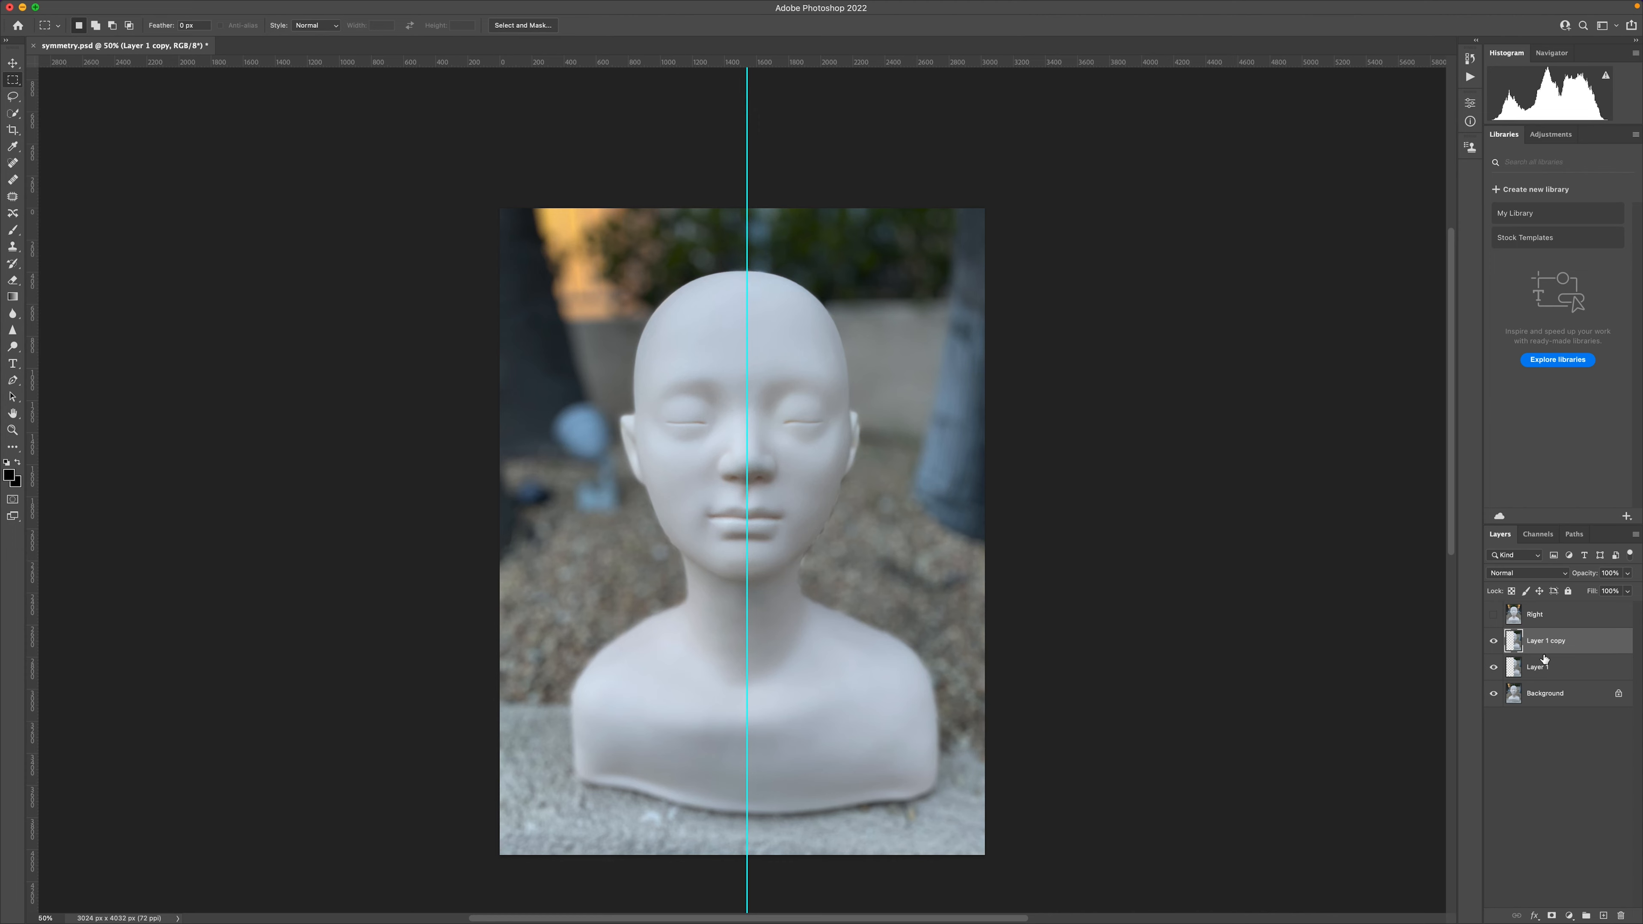
Move the Right layer directly above the Background in the layer order and hide the Background
click(1534, 615)
drag(1533, 615, 1538, 684)
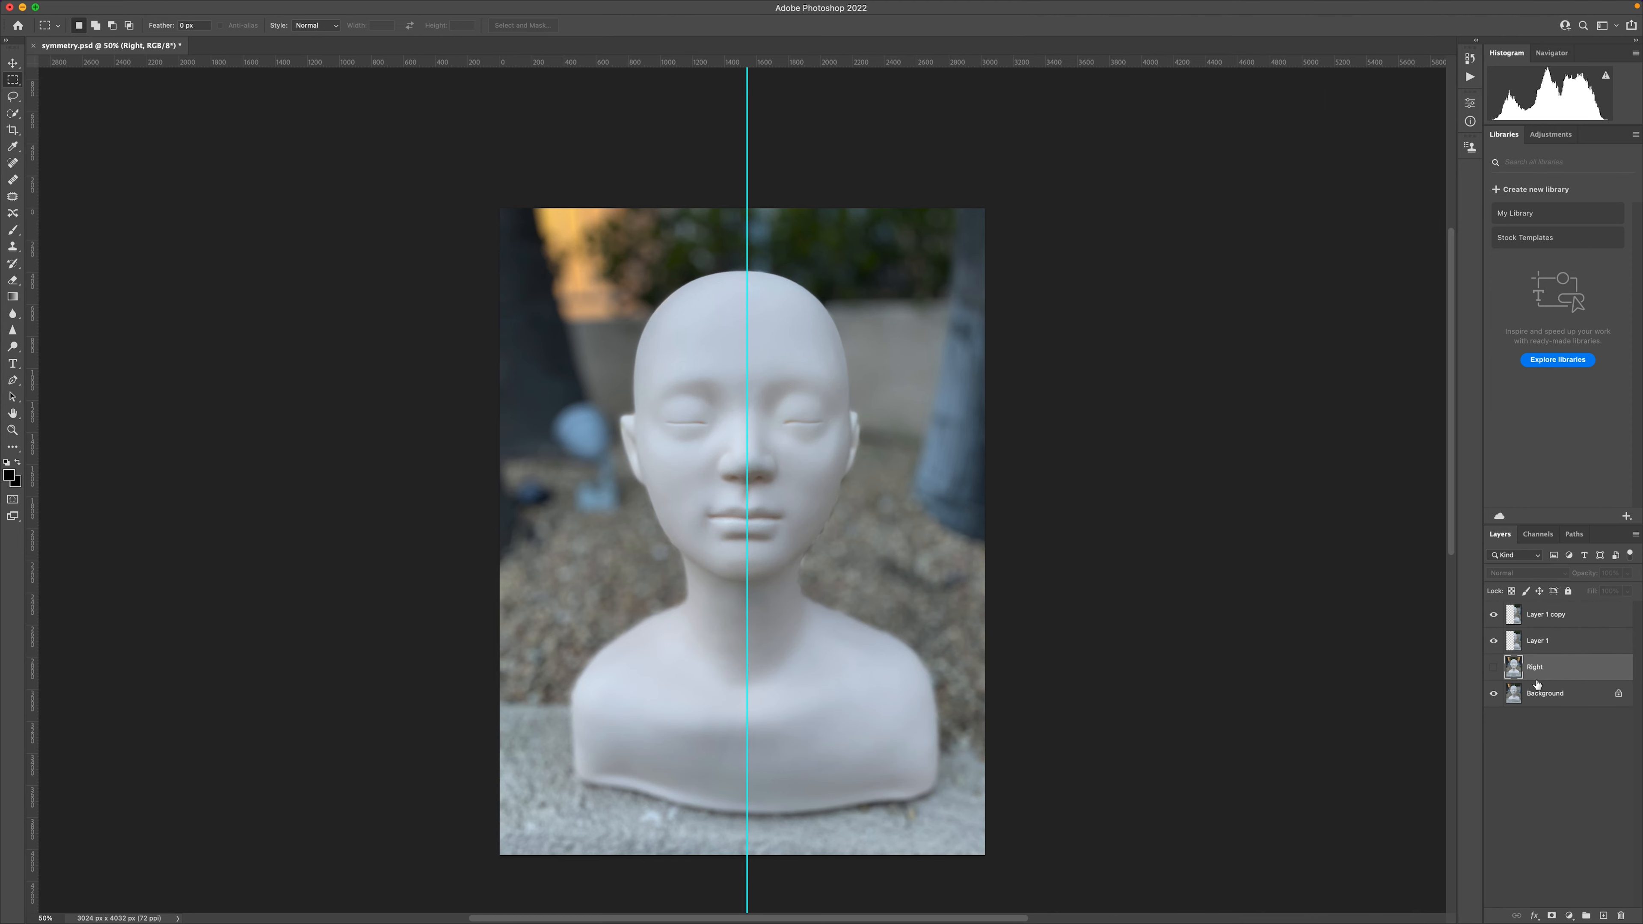
click(1494, 694)
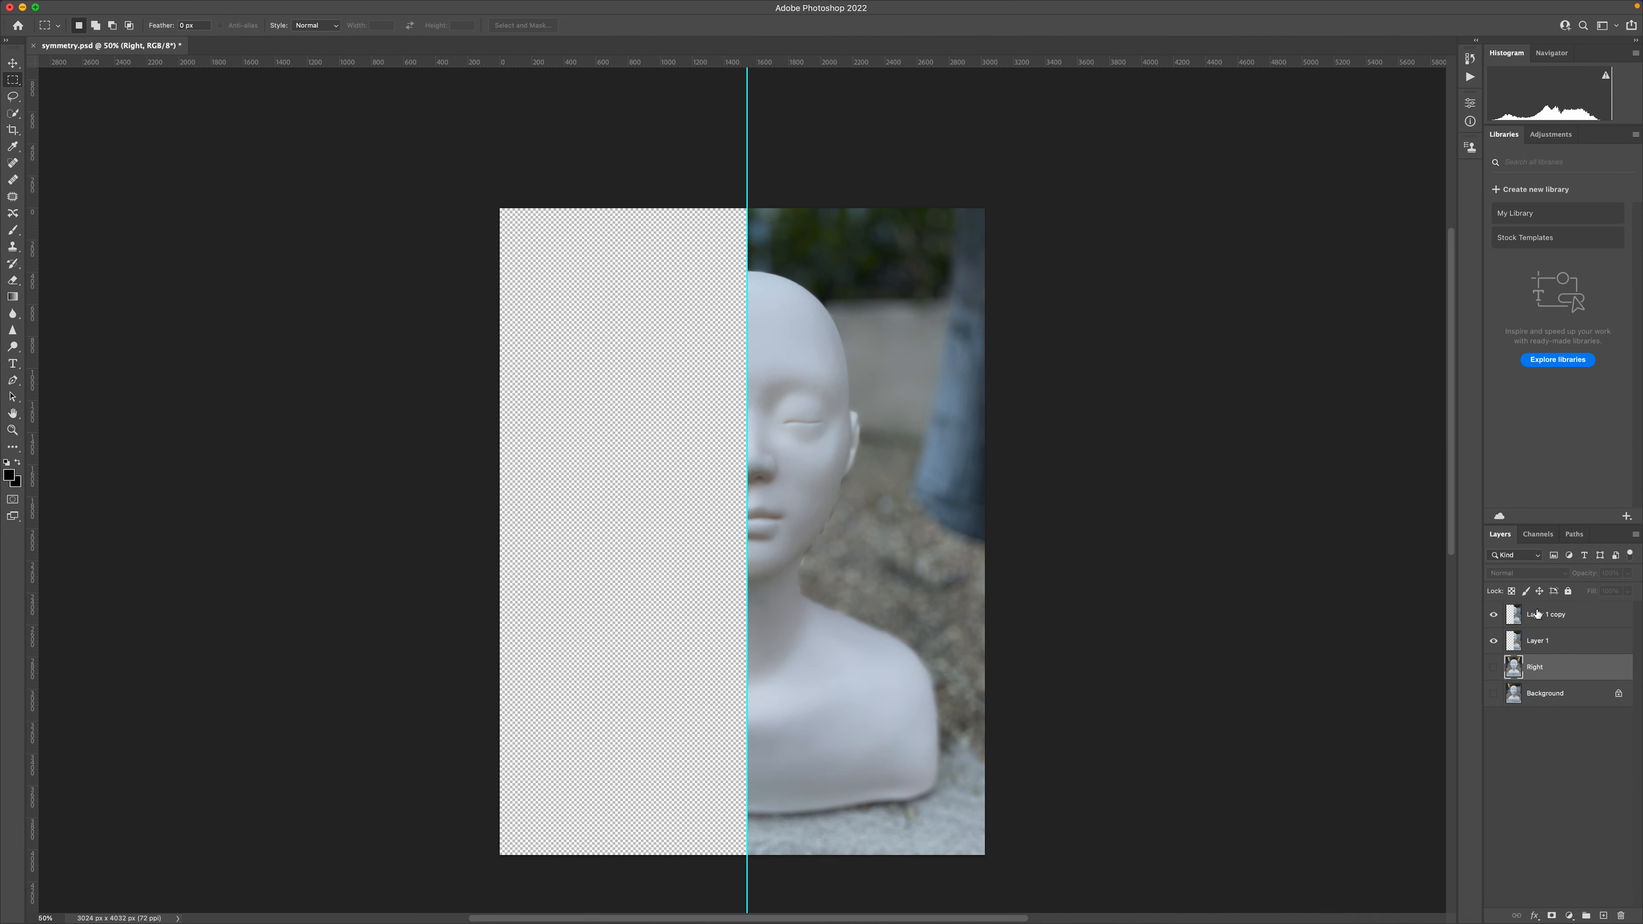
Flip the upper copy of the photo's right half horizontally with Free Transform
click(1555, 617)
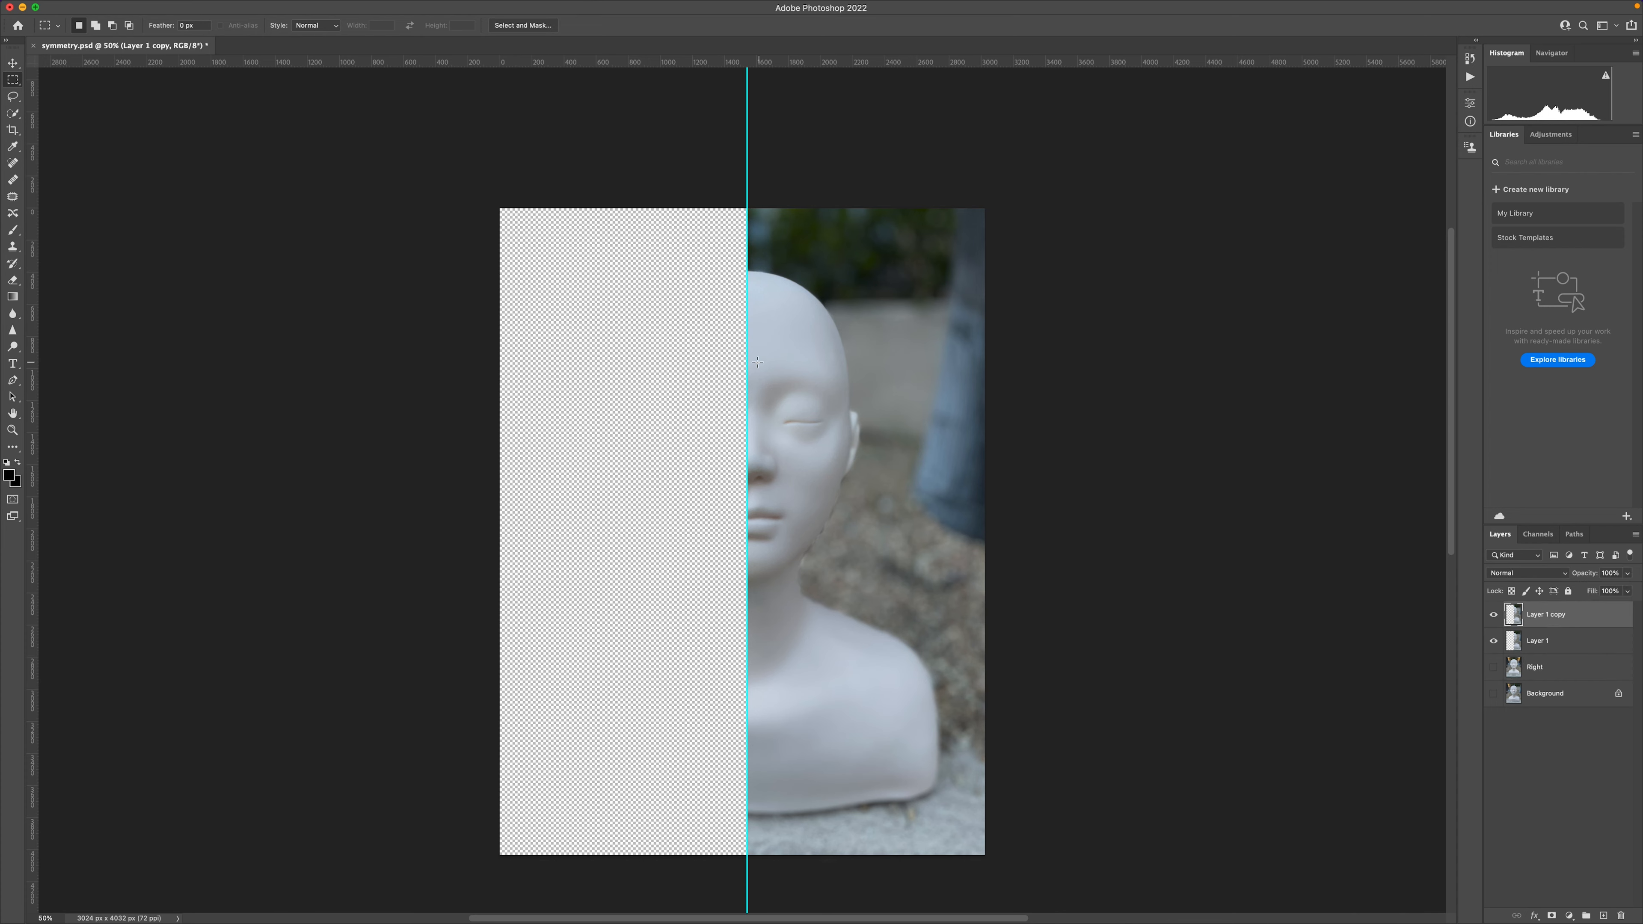
key(super+t)
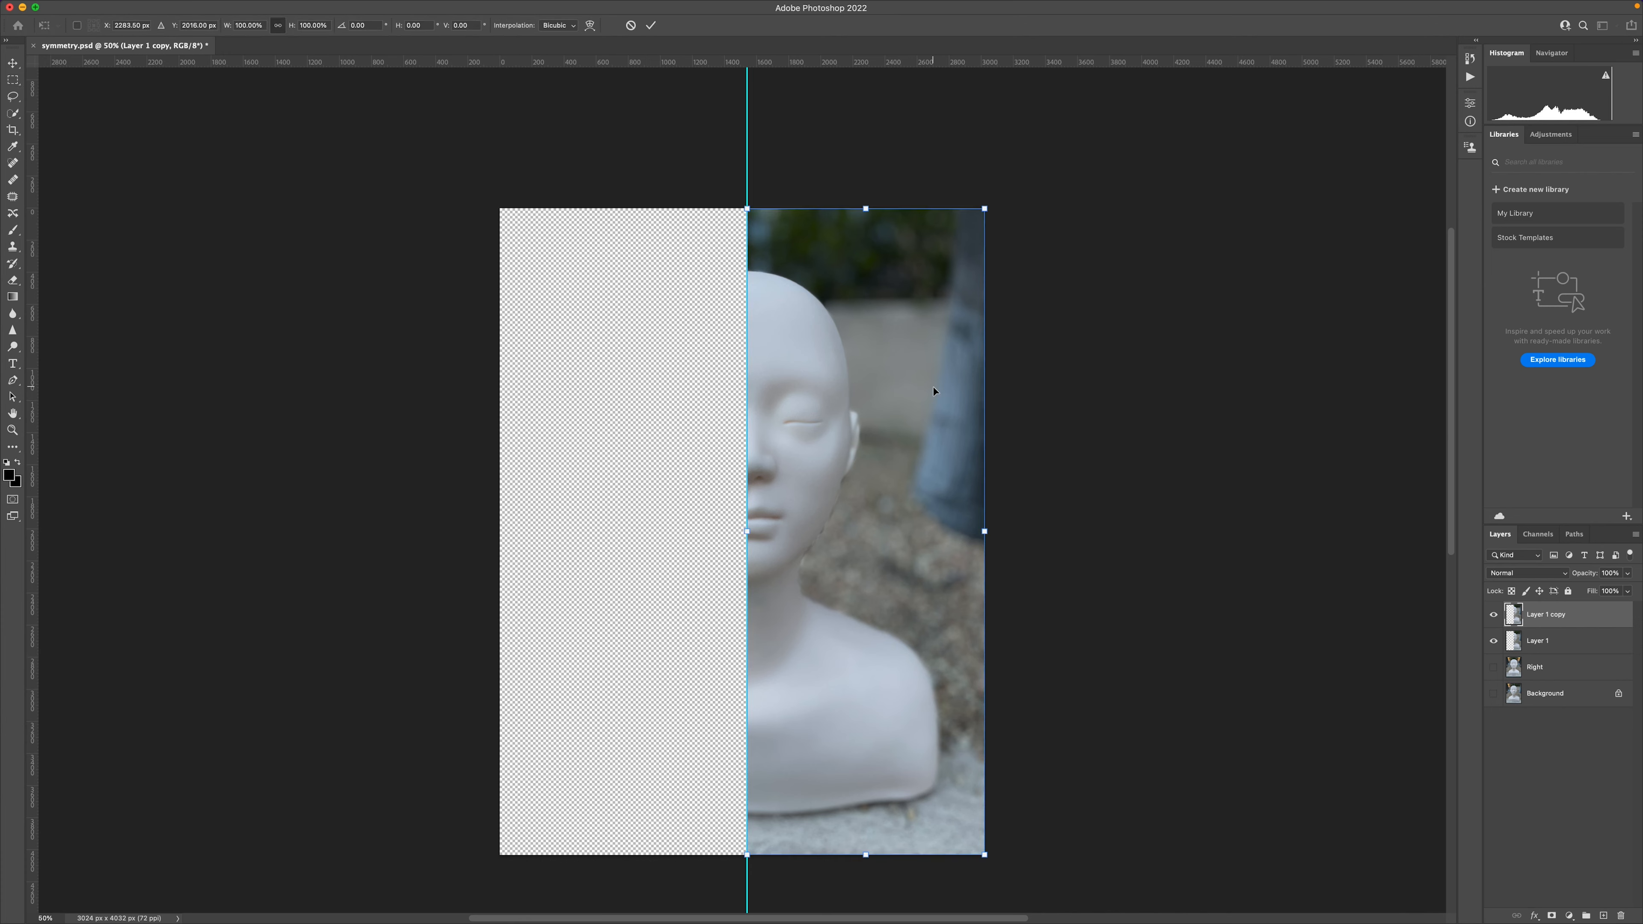
right_click(934, 386)
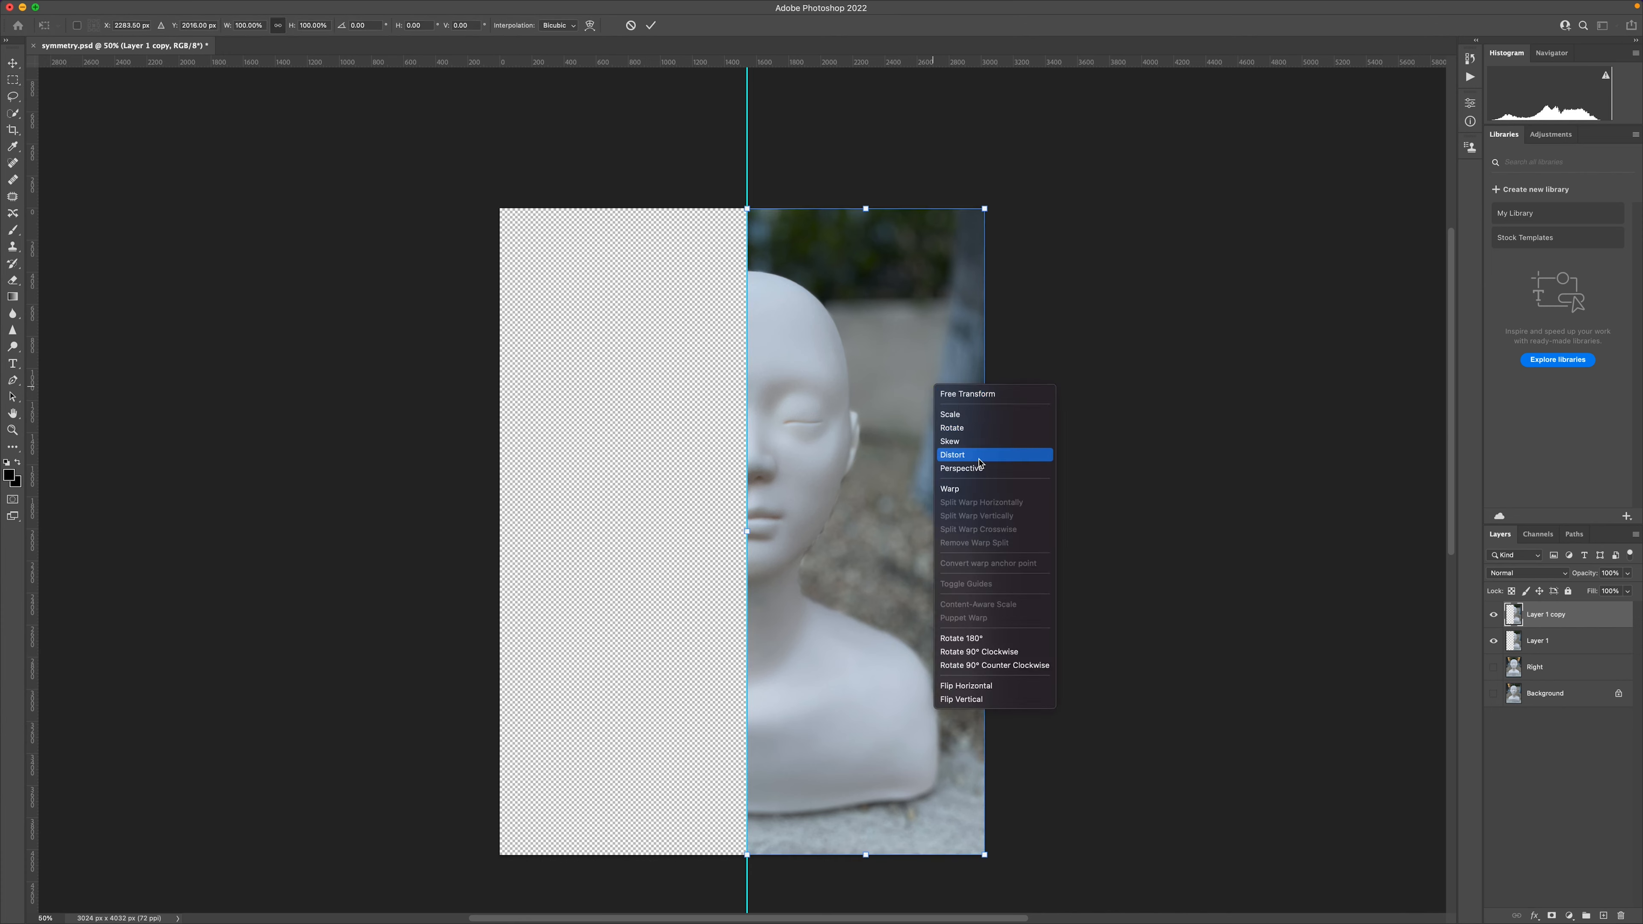
click(980, 685)
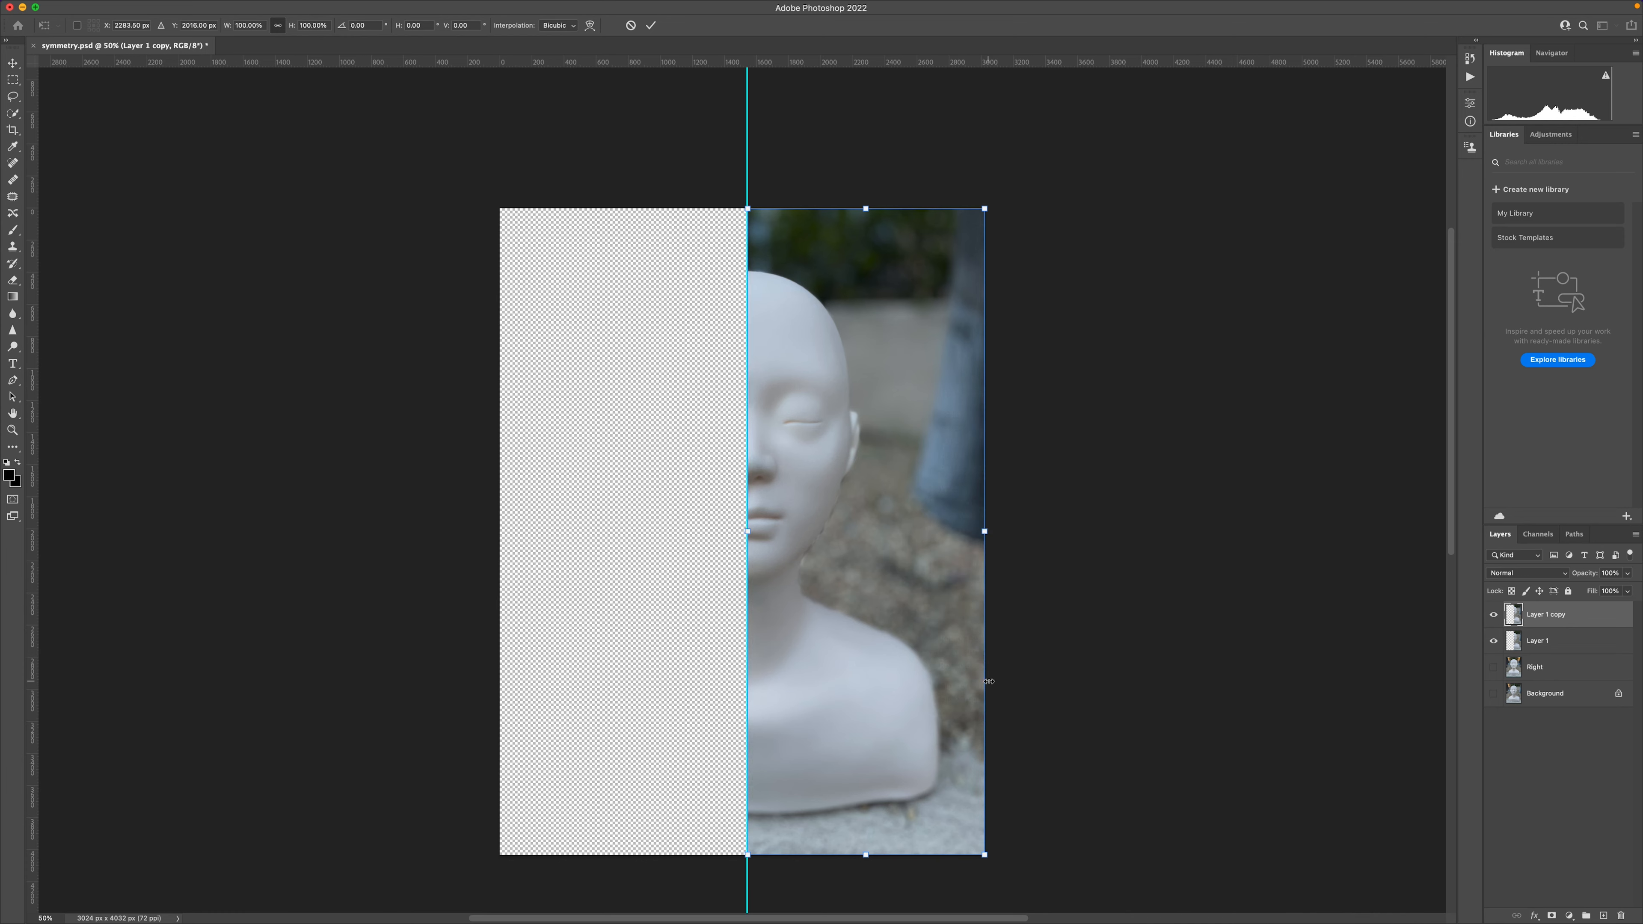
Move the flipped right half across to meet the guide, apply the transform and hide the guides
drag(914, 624, 679, 623)
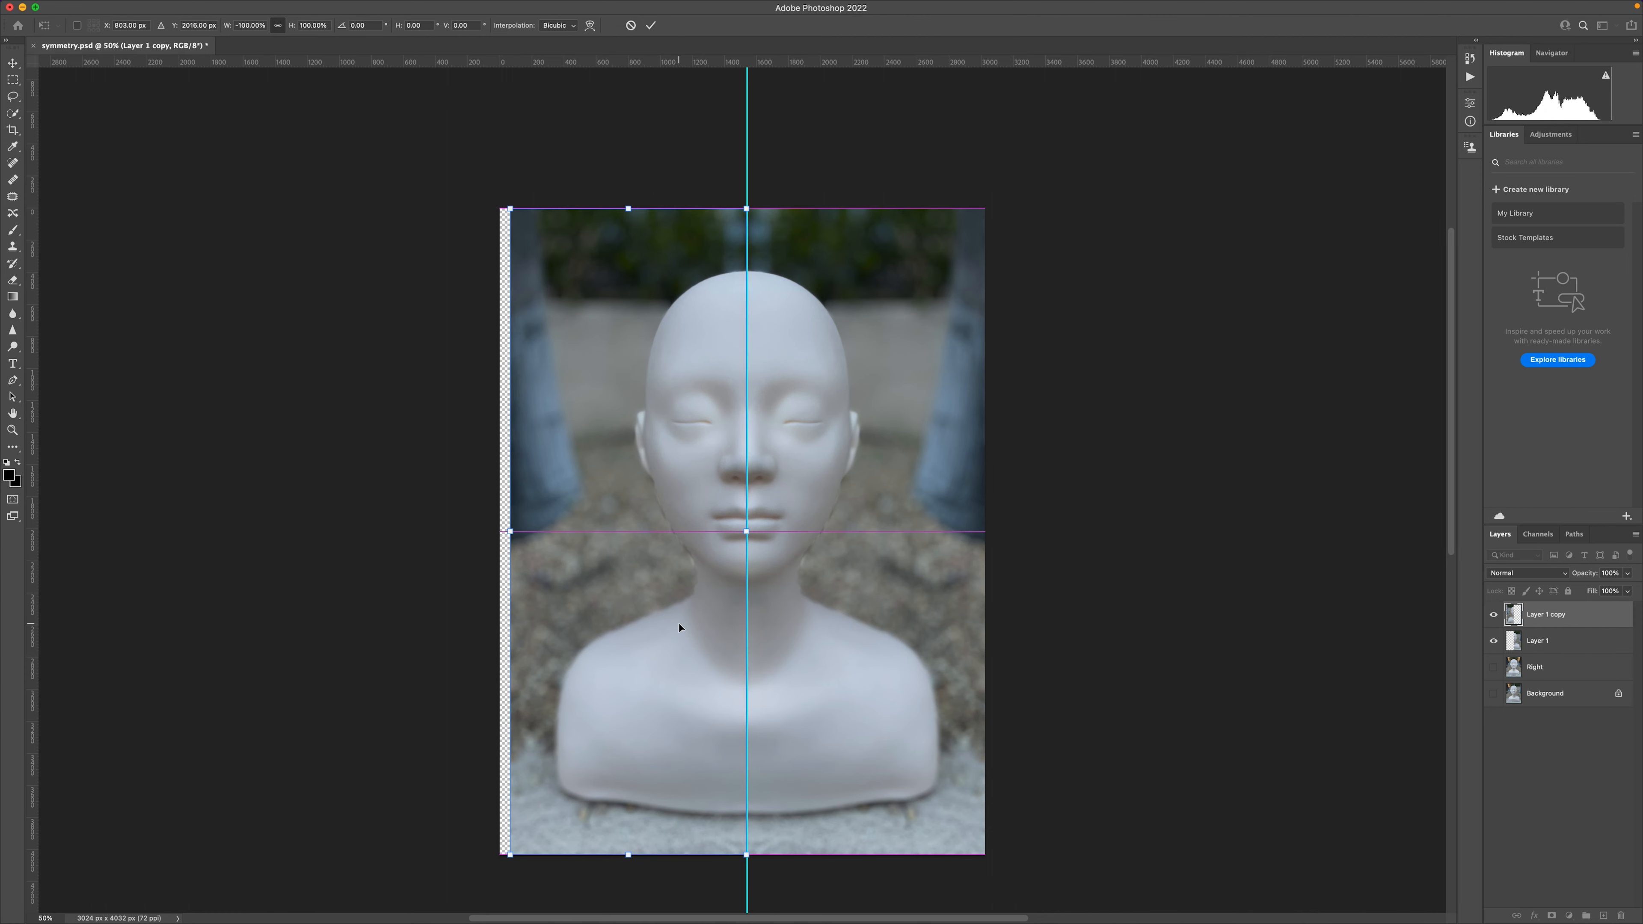
key(Return)
key(m)
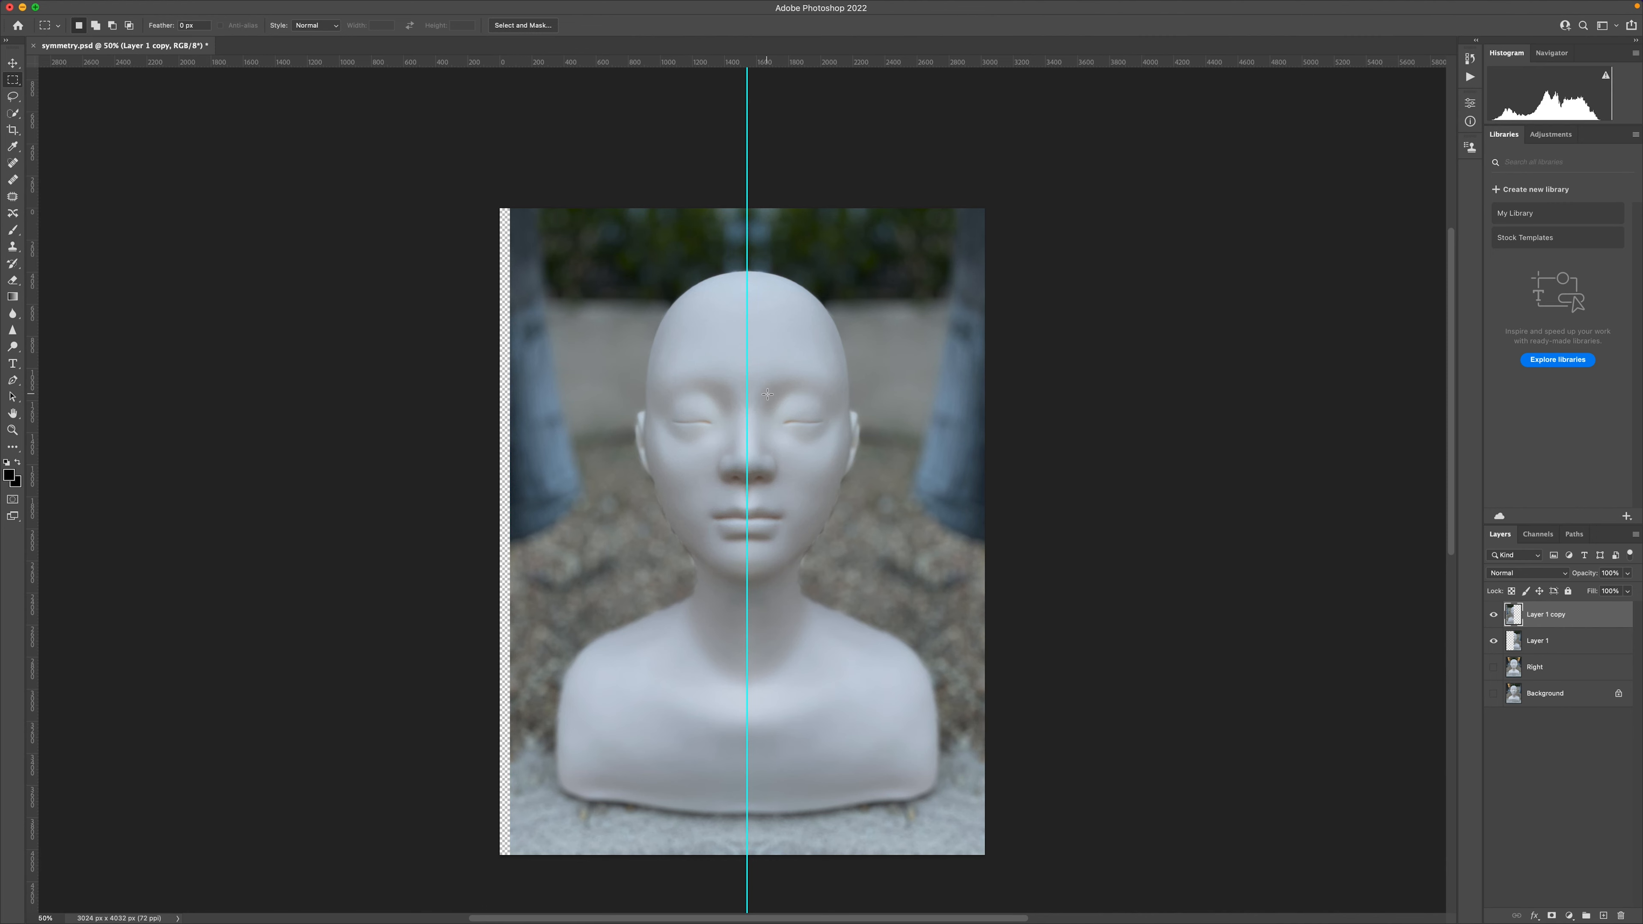
key(super+semicolon)
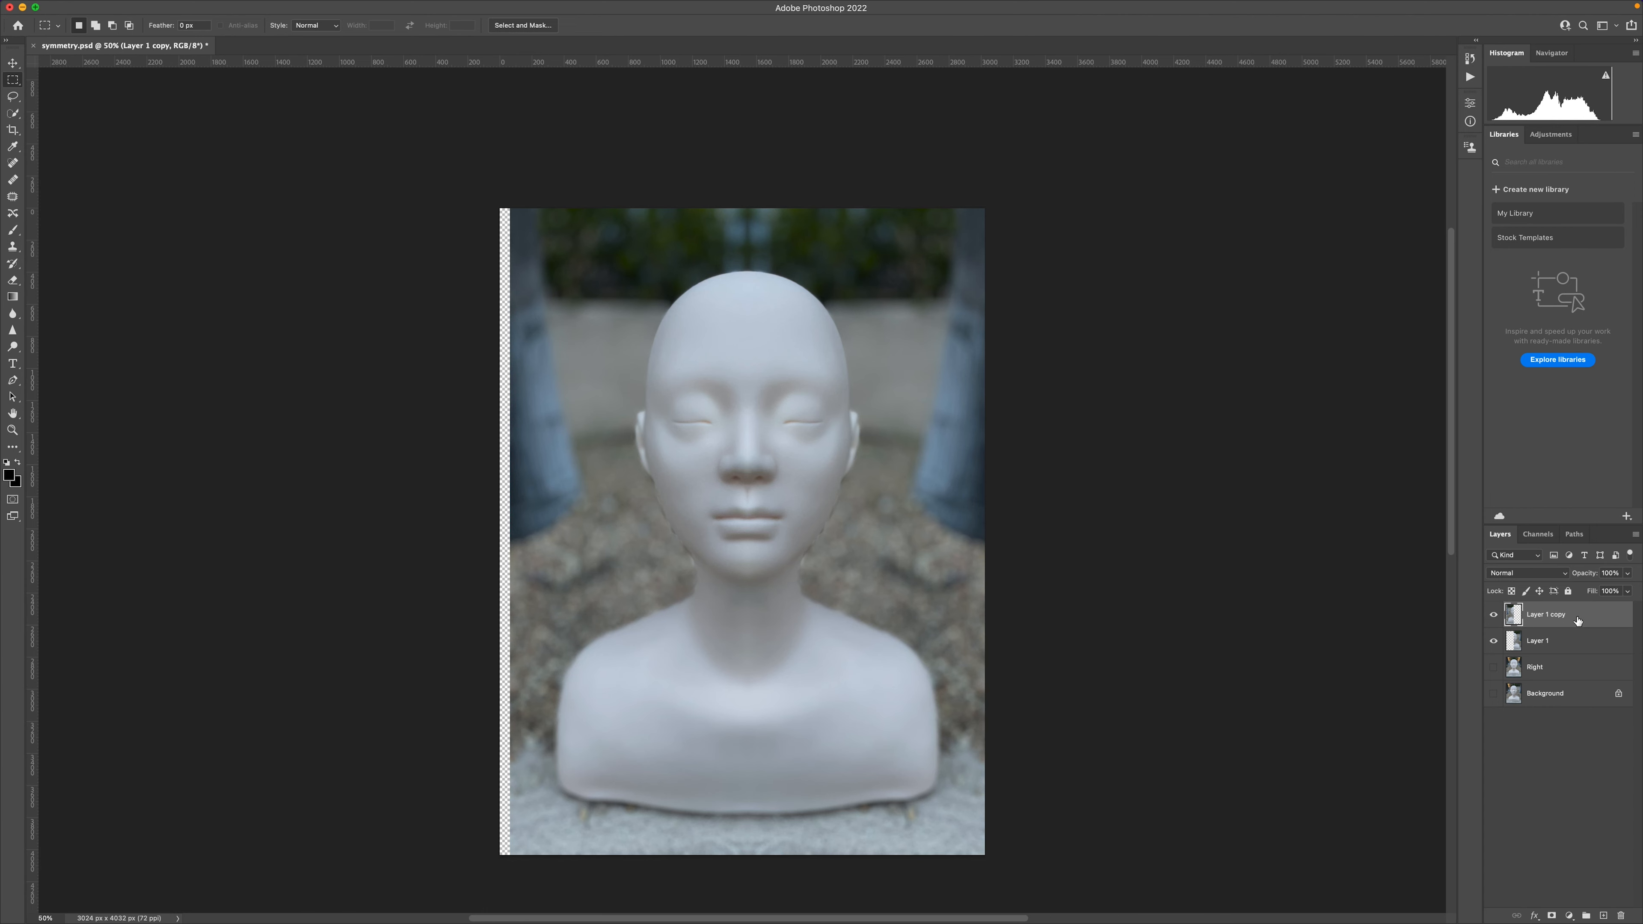
Merge Layer 1 and its flipped copy into a single layer and rename it Left
shift+click(1576, 645)
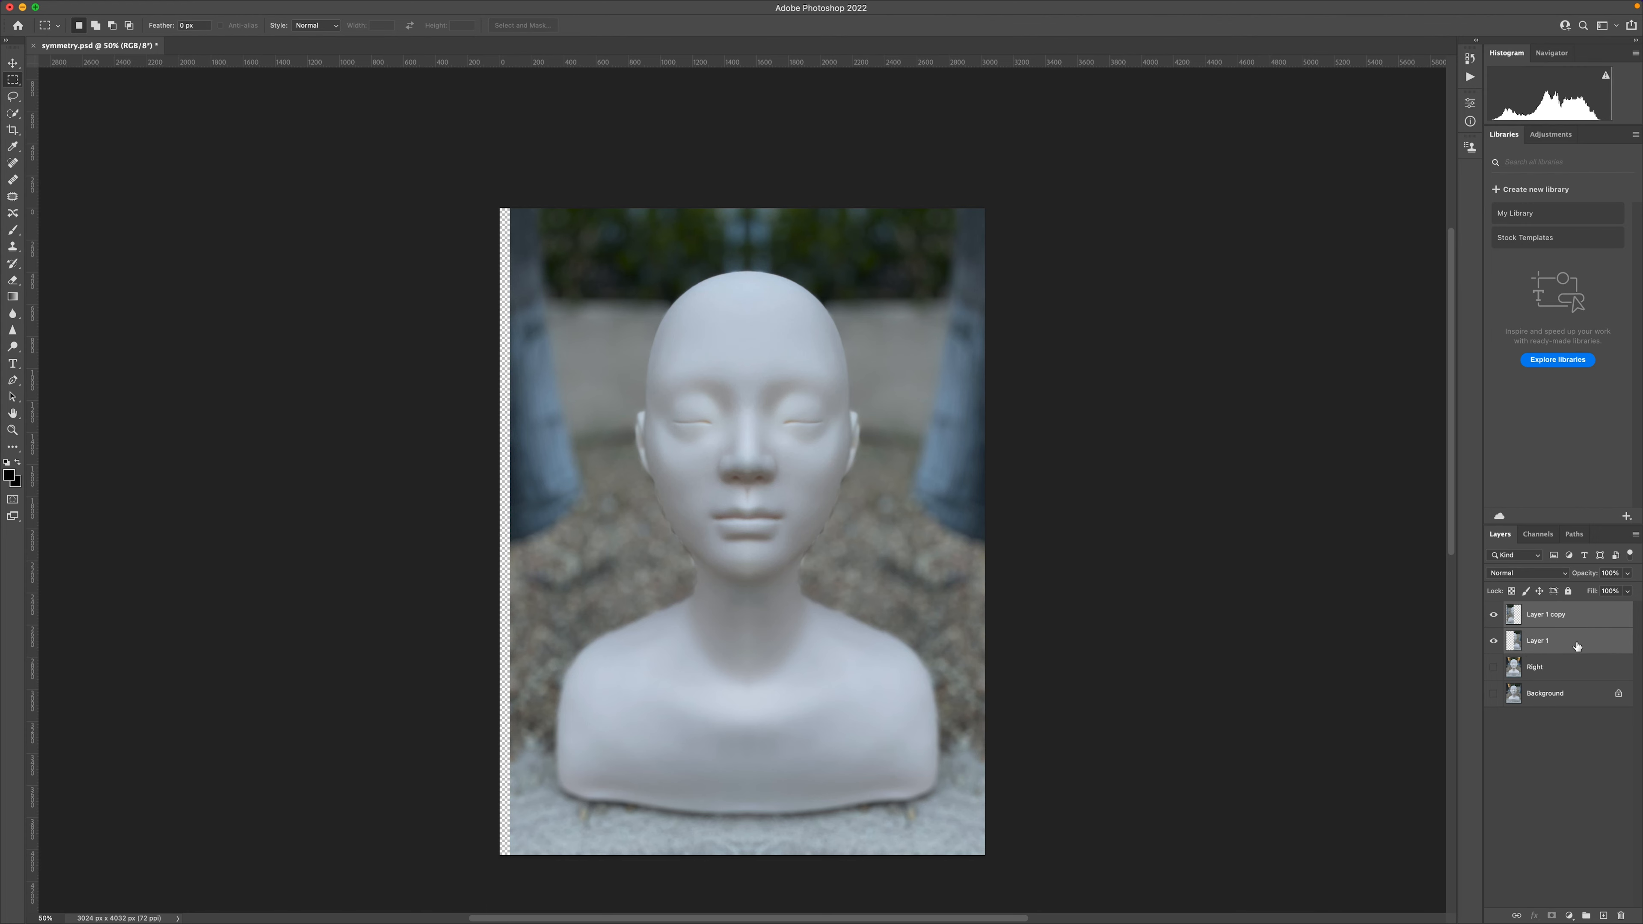
key(super+e)
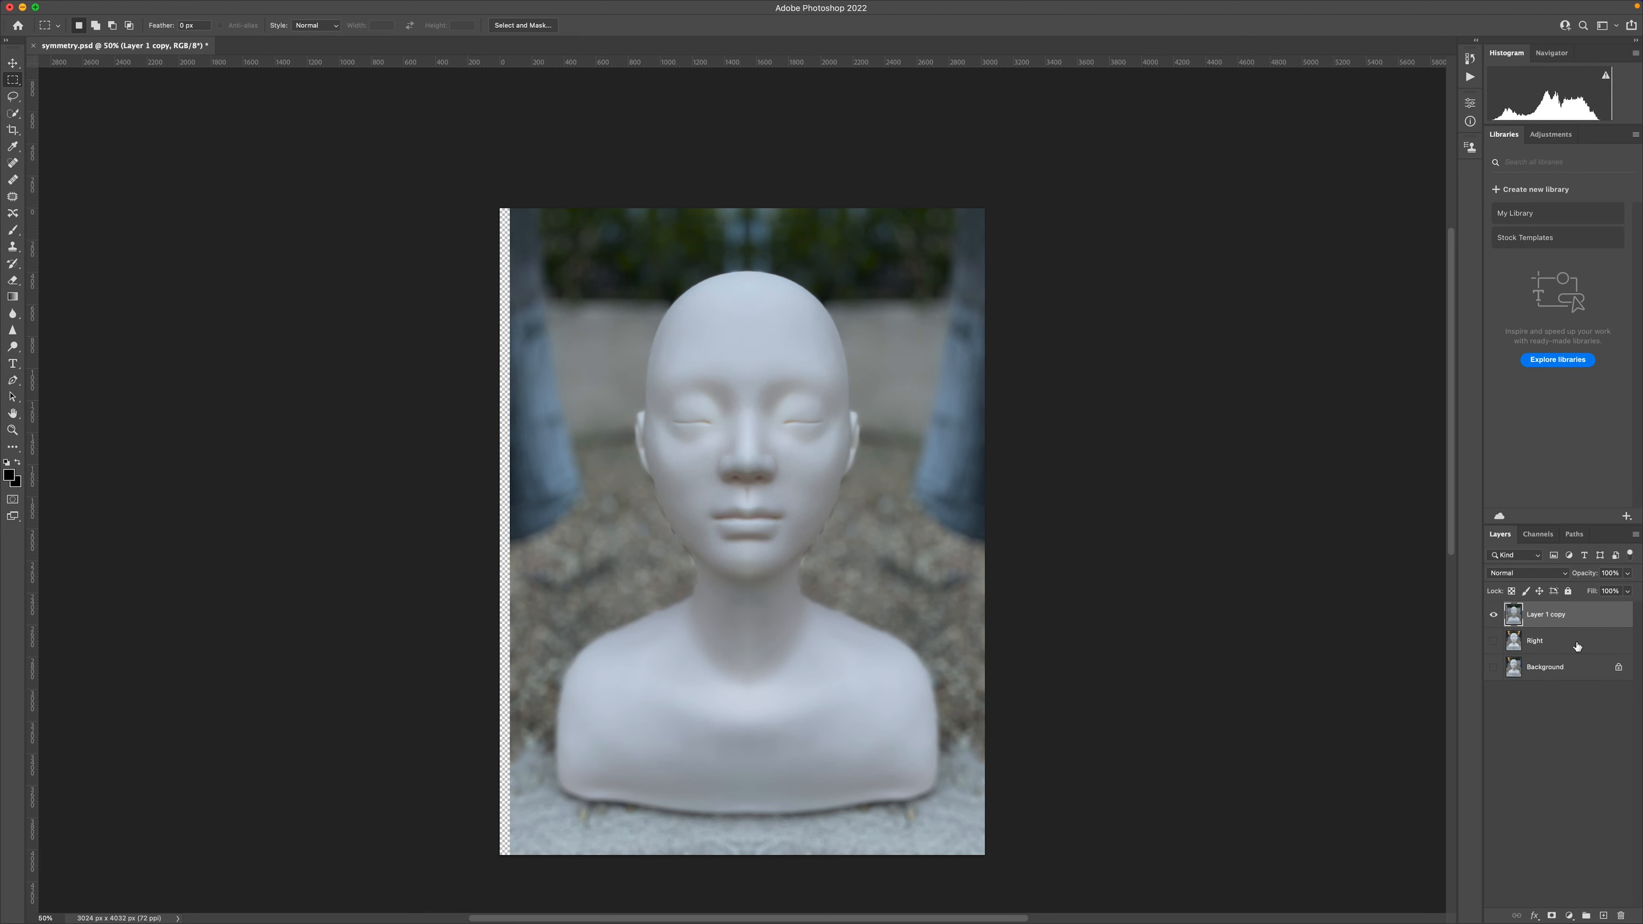
double_click(1549, 614)
text(Left)
key(Return)
Make the Right and Background layers visible, and toggle the Left and Right layers to compare both symmetrical faces with the original
click(1494, 640)
click(1494, 667)
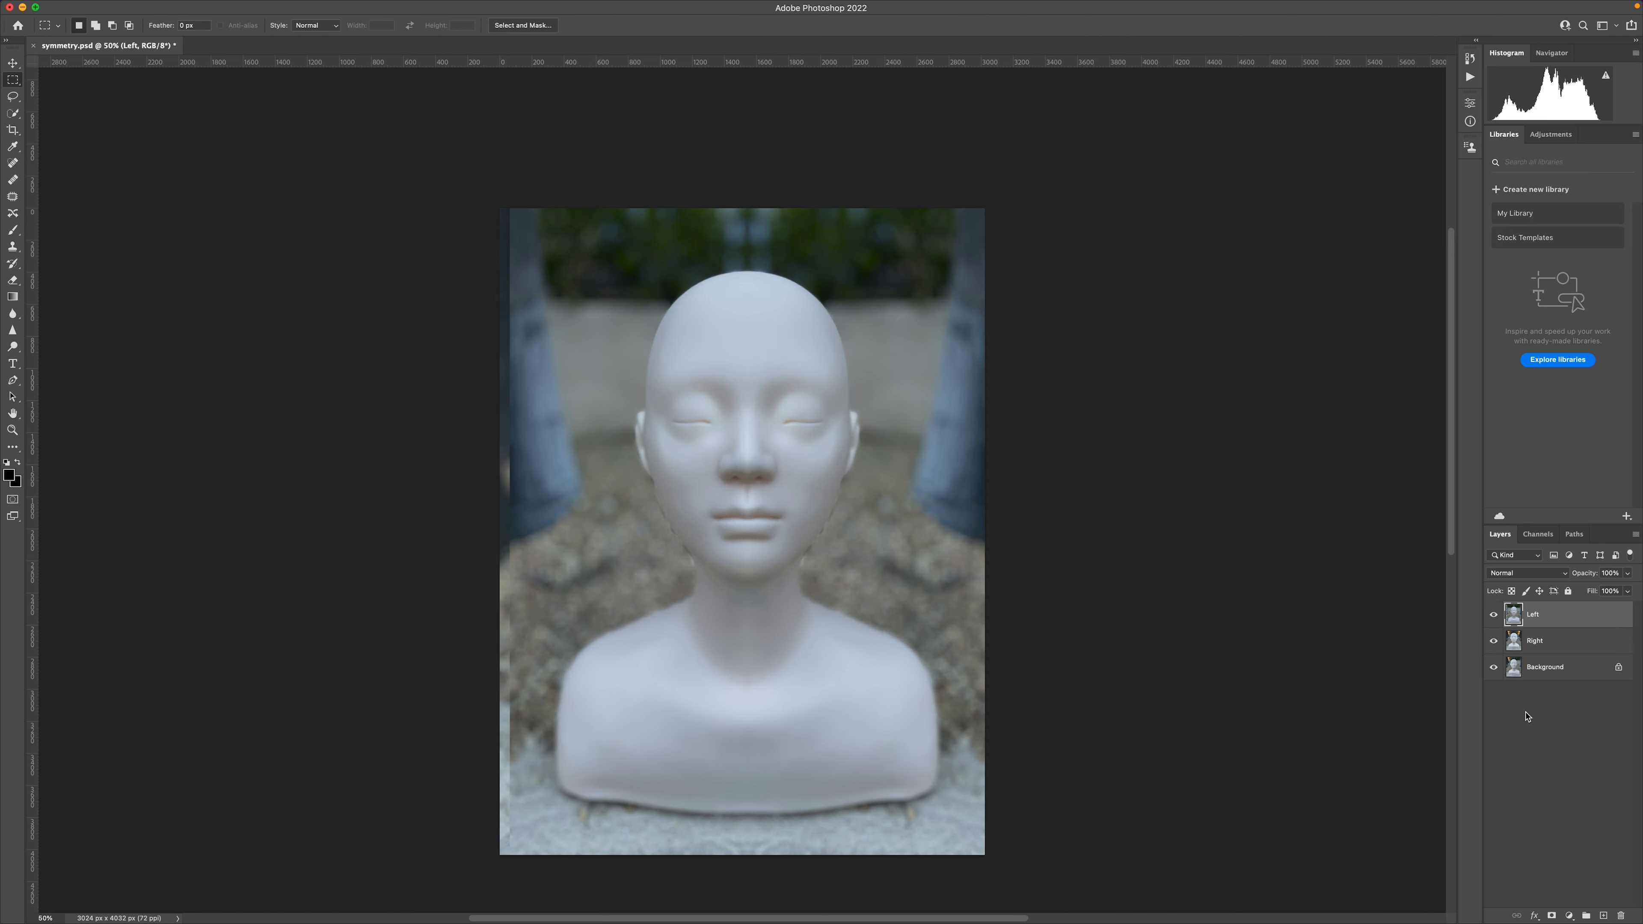
click(1494, 619)
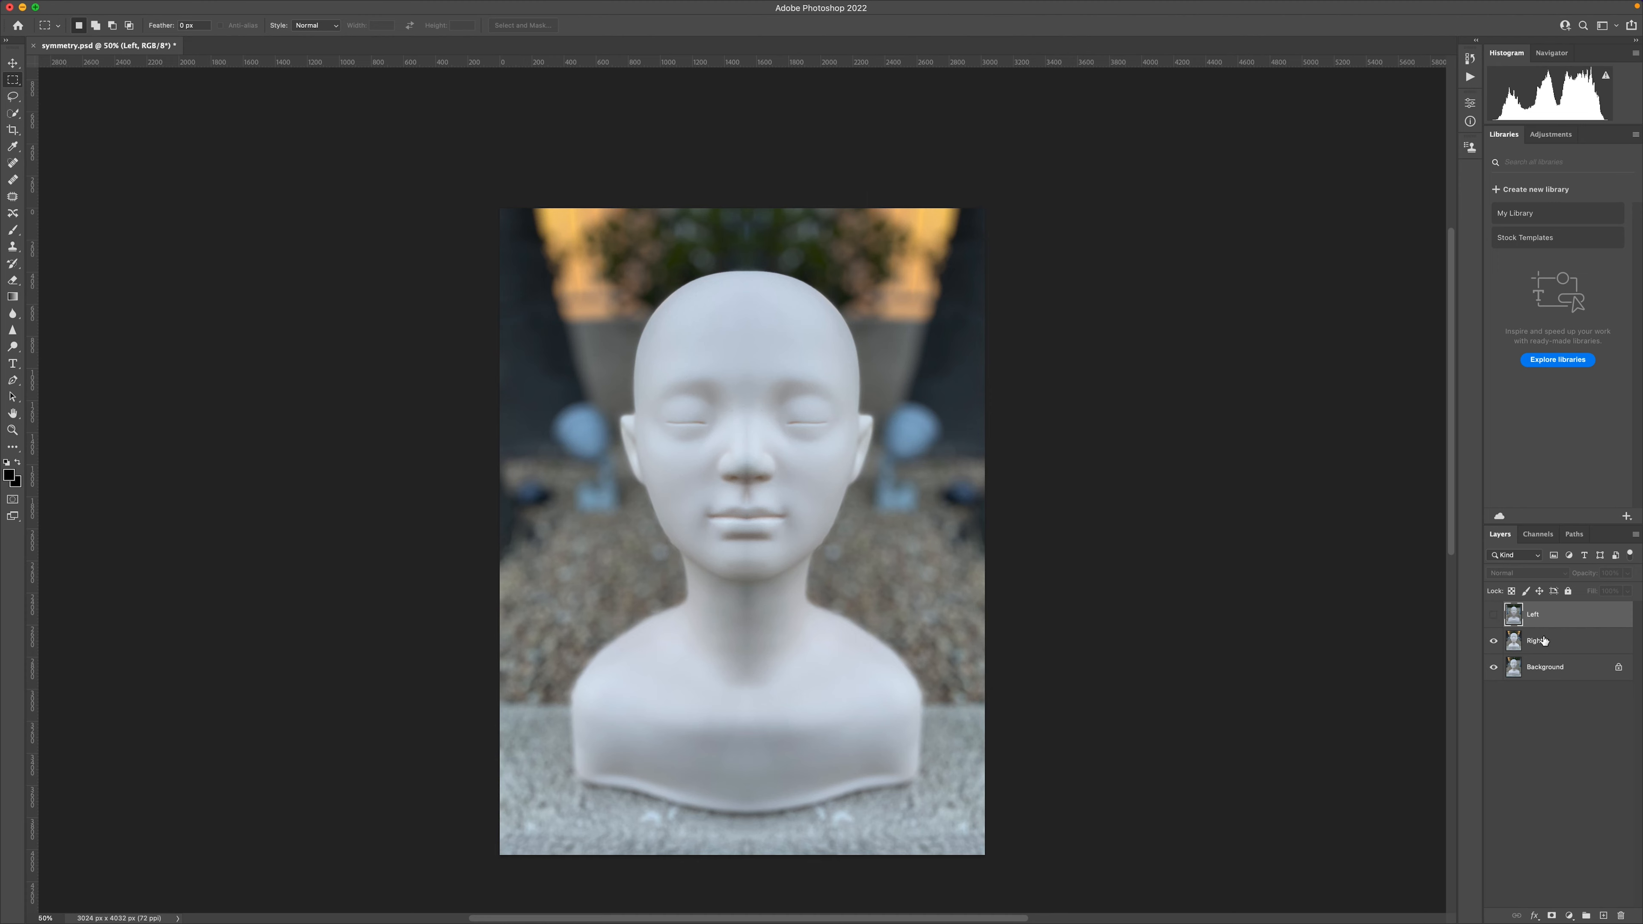
click(1493, 643)
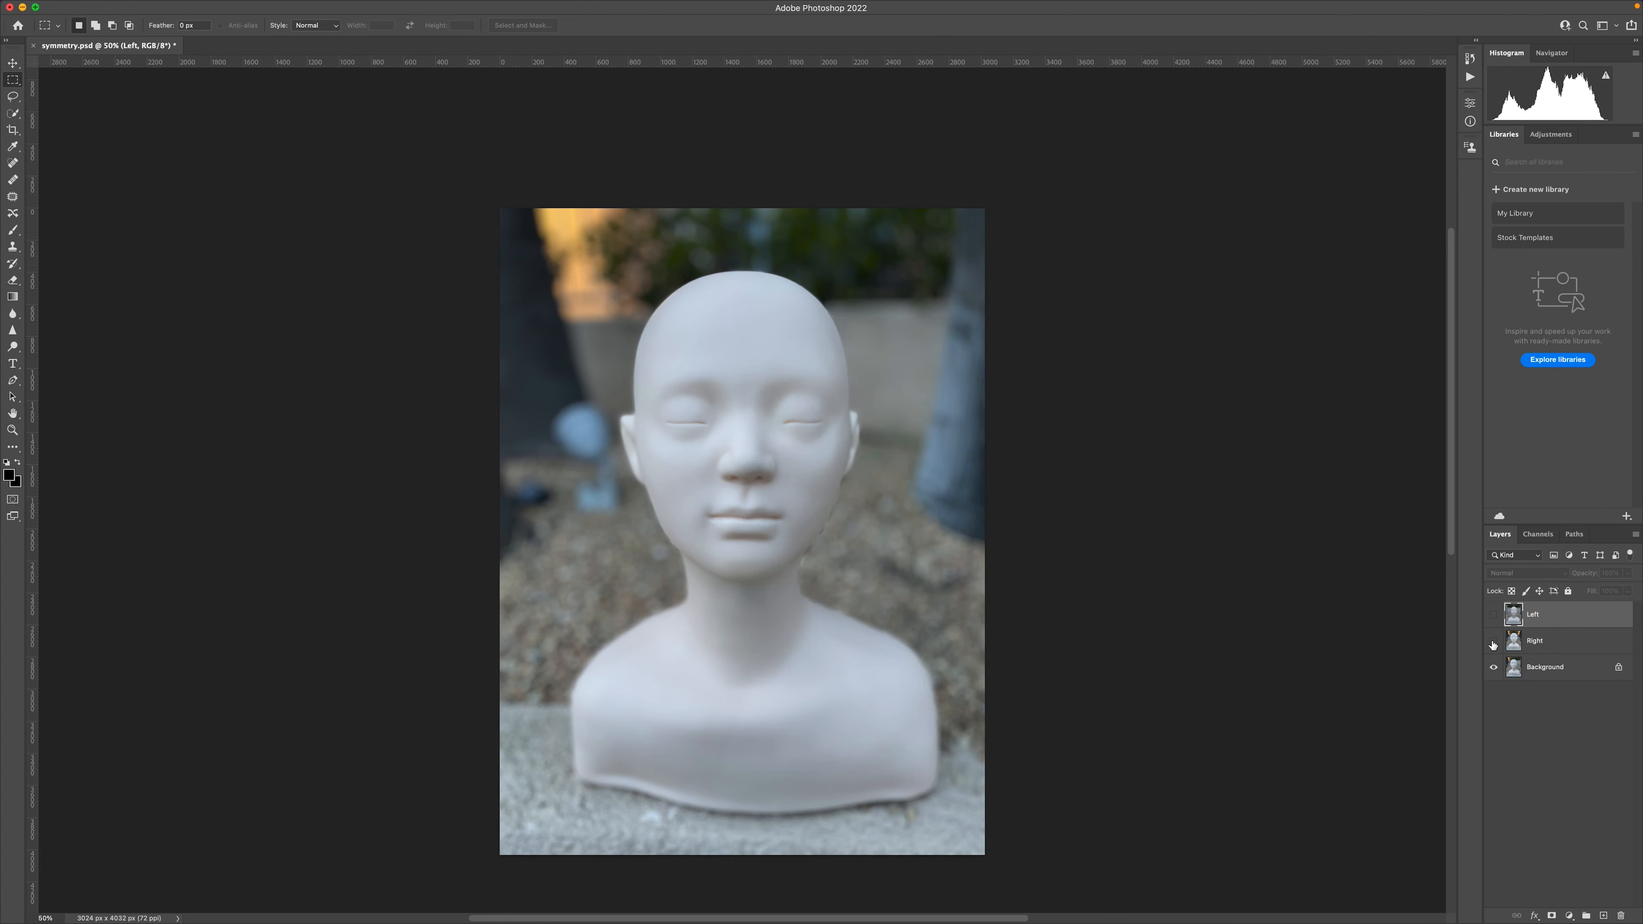
click(1493, 641)
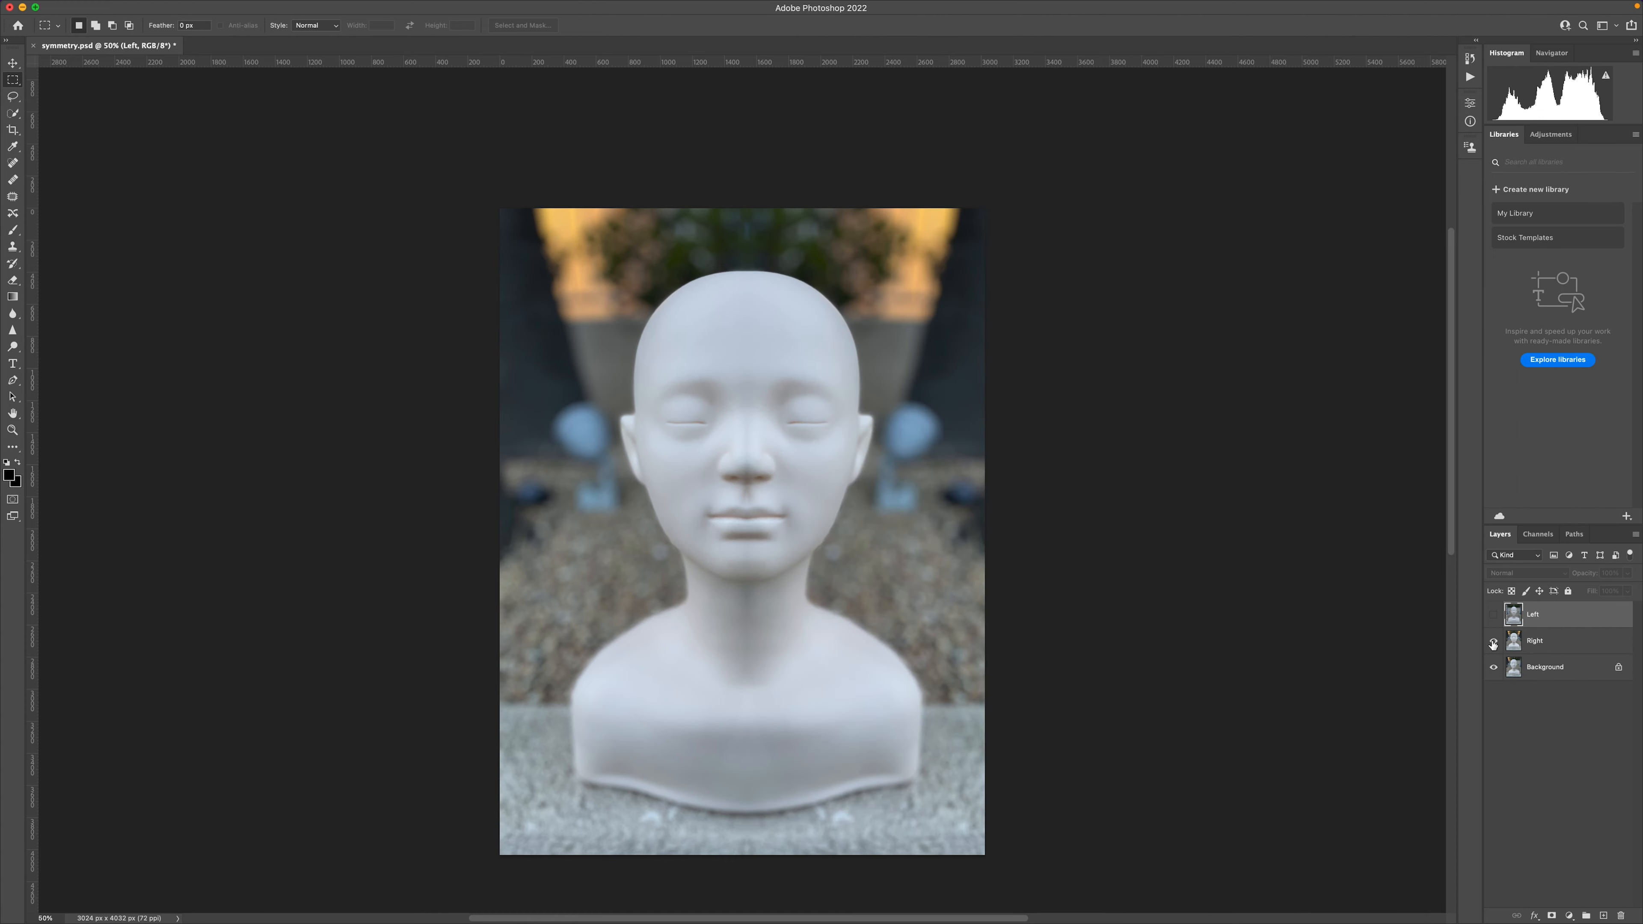
click(1493, 614)
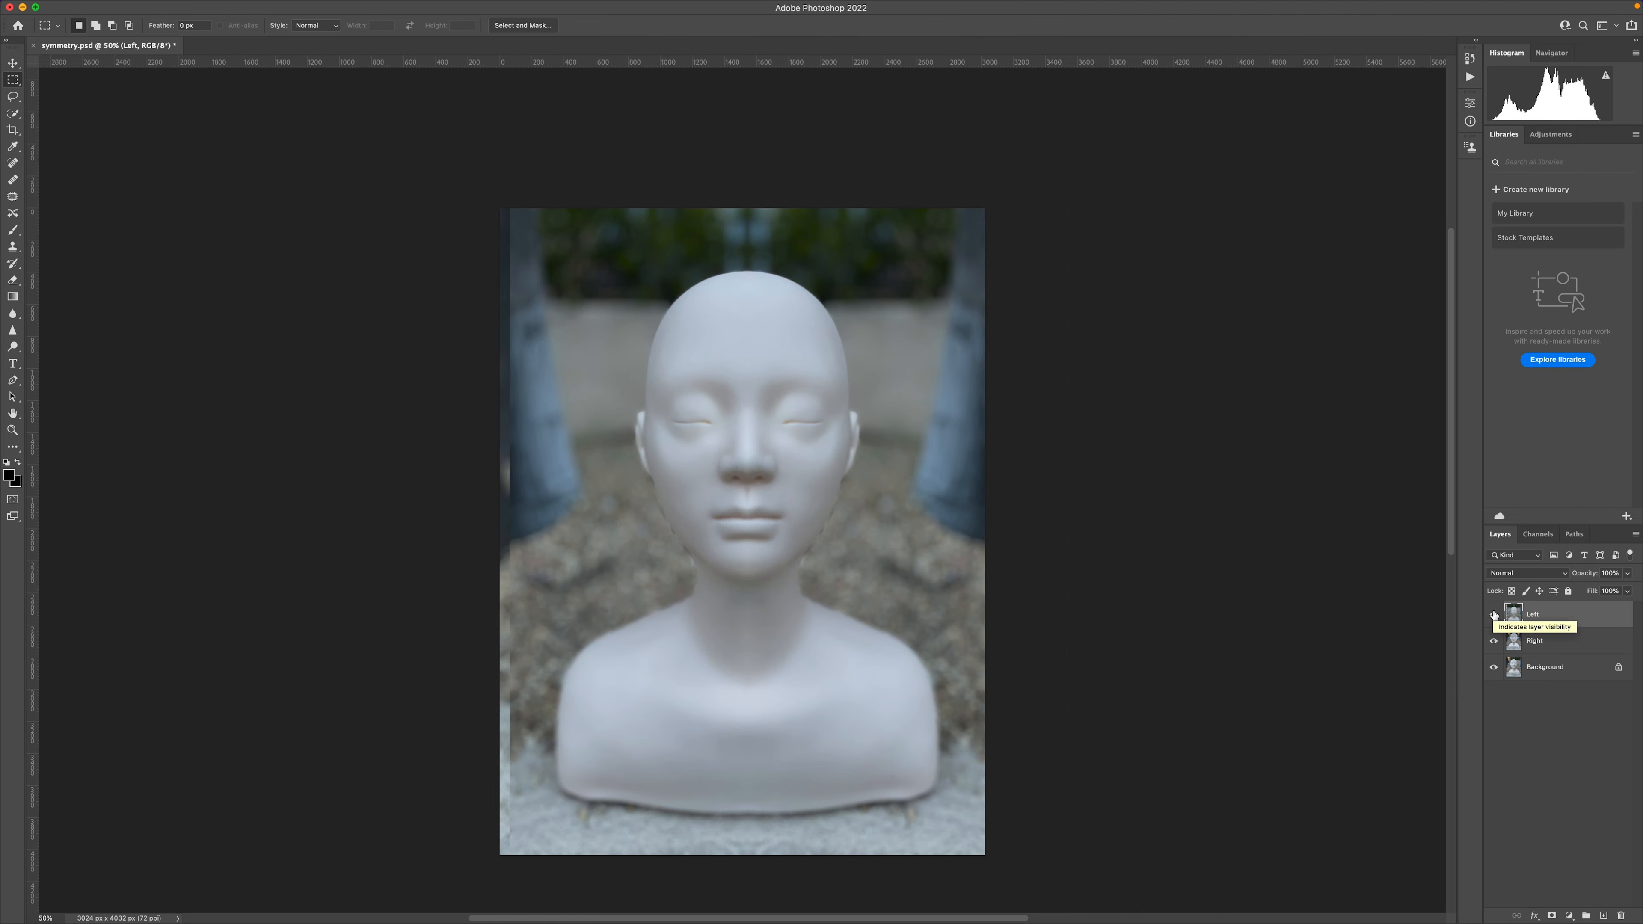
Save the document to the Desktop as Portrait_symmetry.psd in Photoshop format with Maximize Compatibility enabled
click(99, 8)
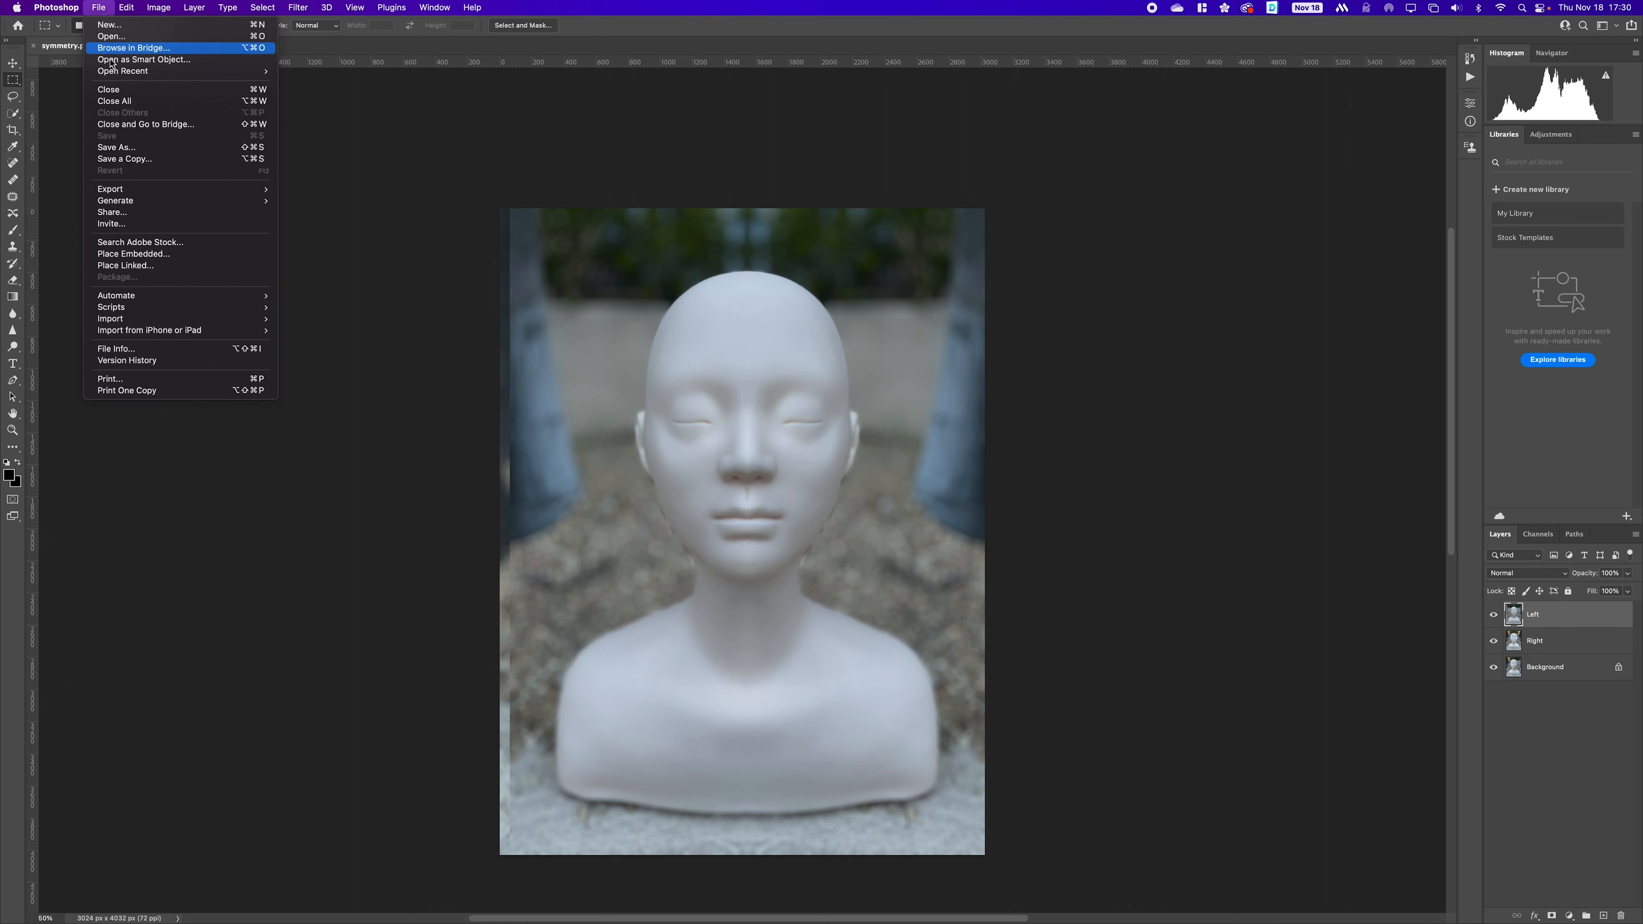
click(119, 148)
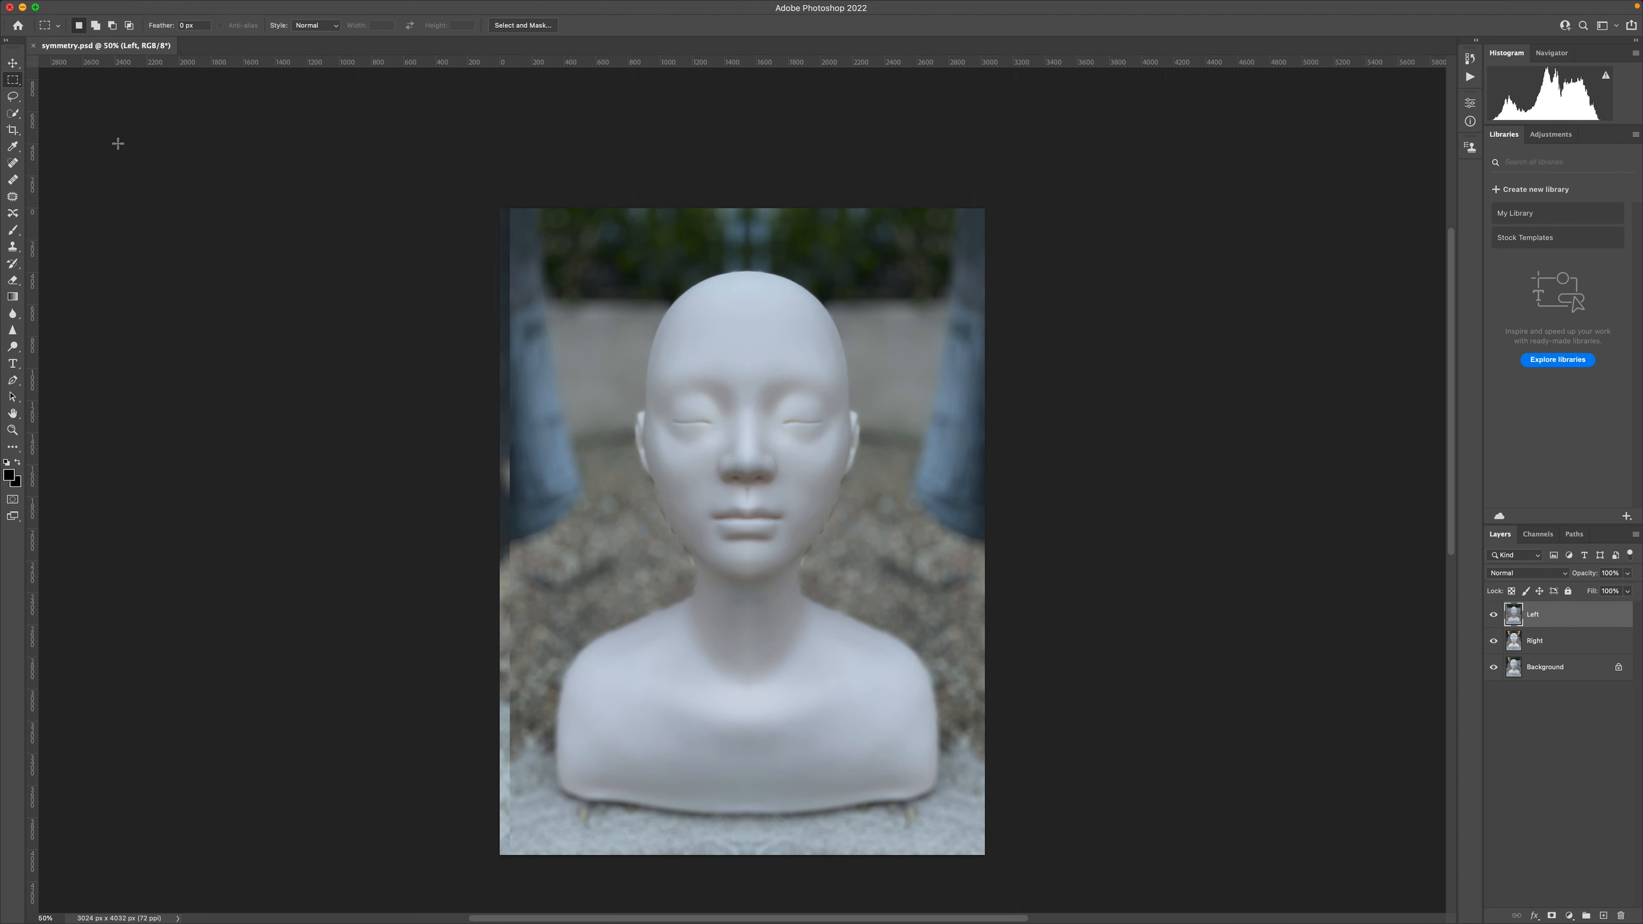
click(818, 554)
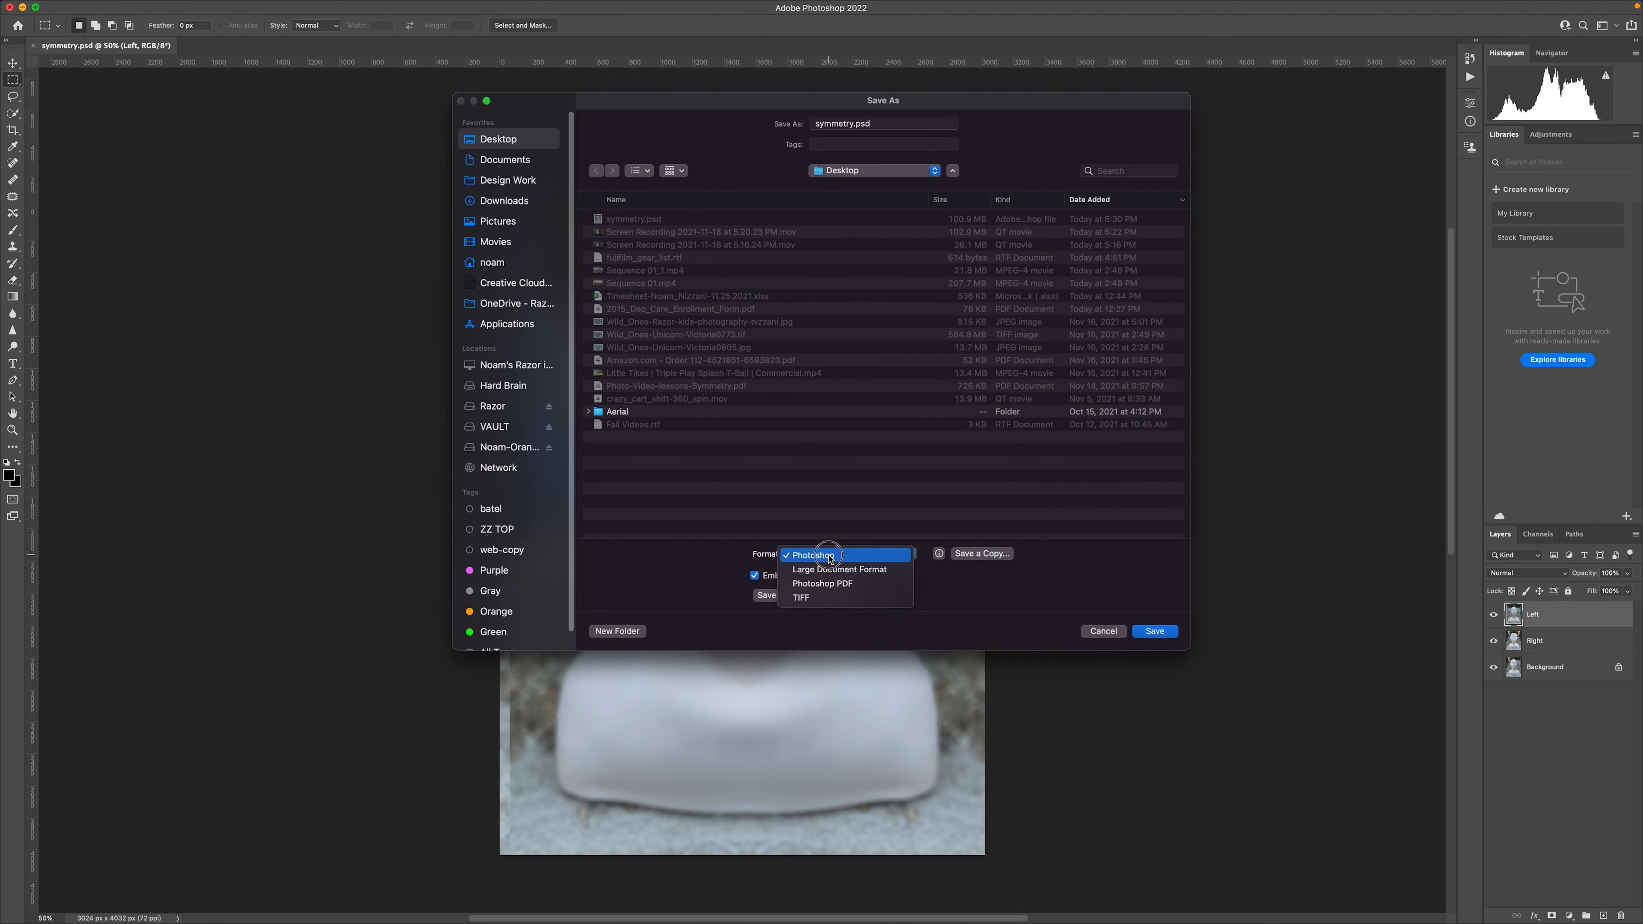
click(808, 558)
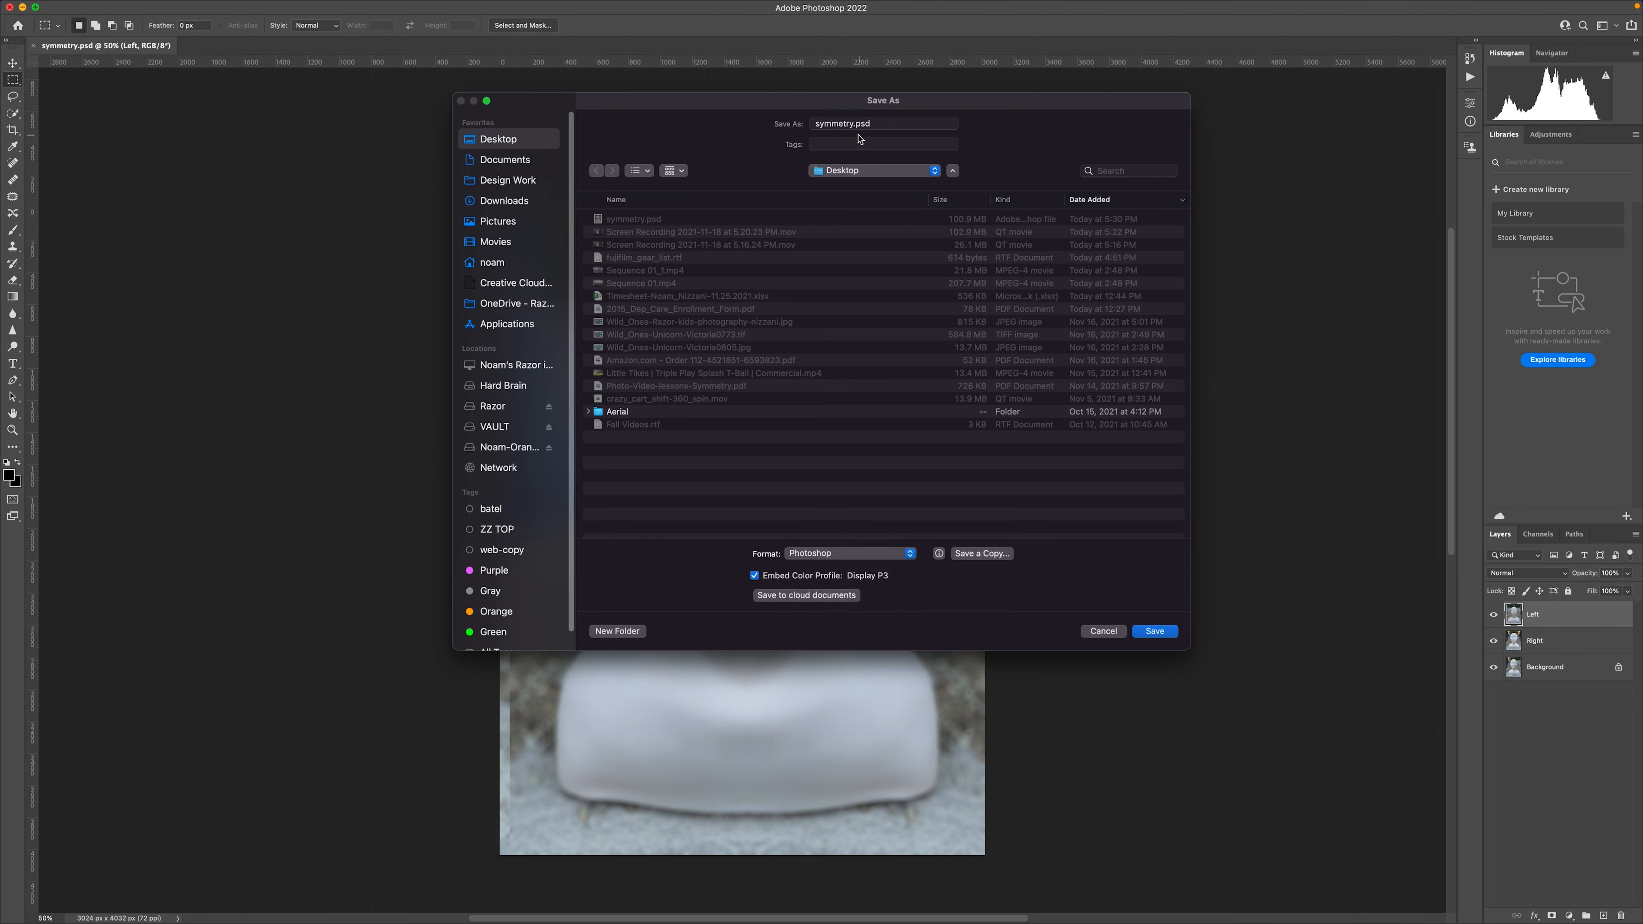
click(817, 124)
text(Portrait)
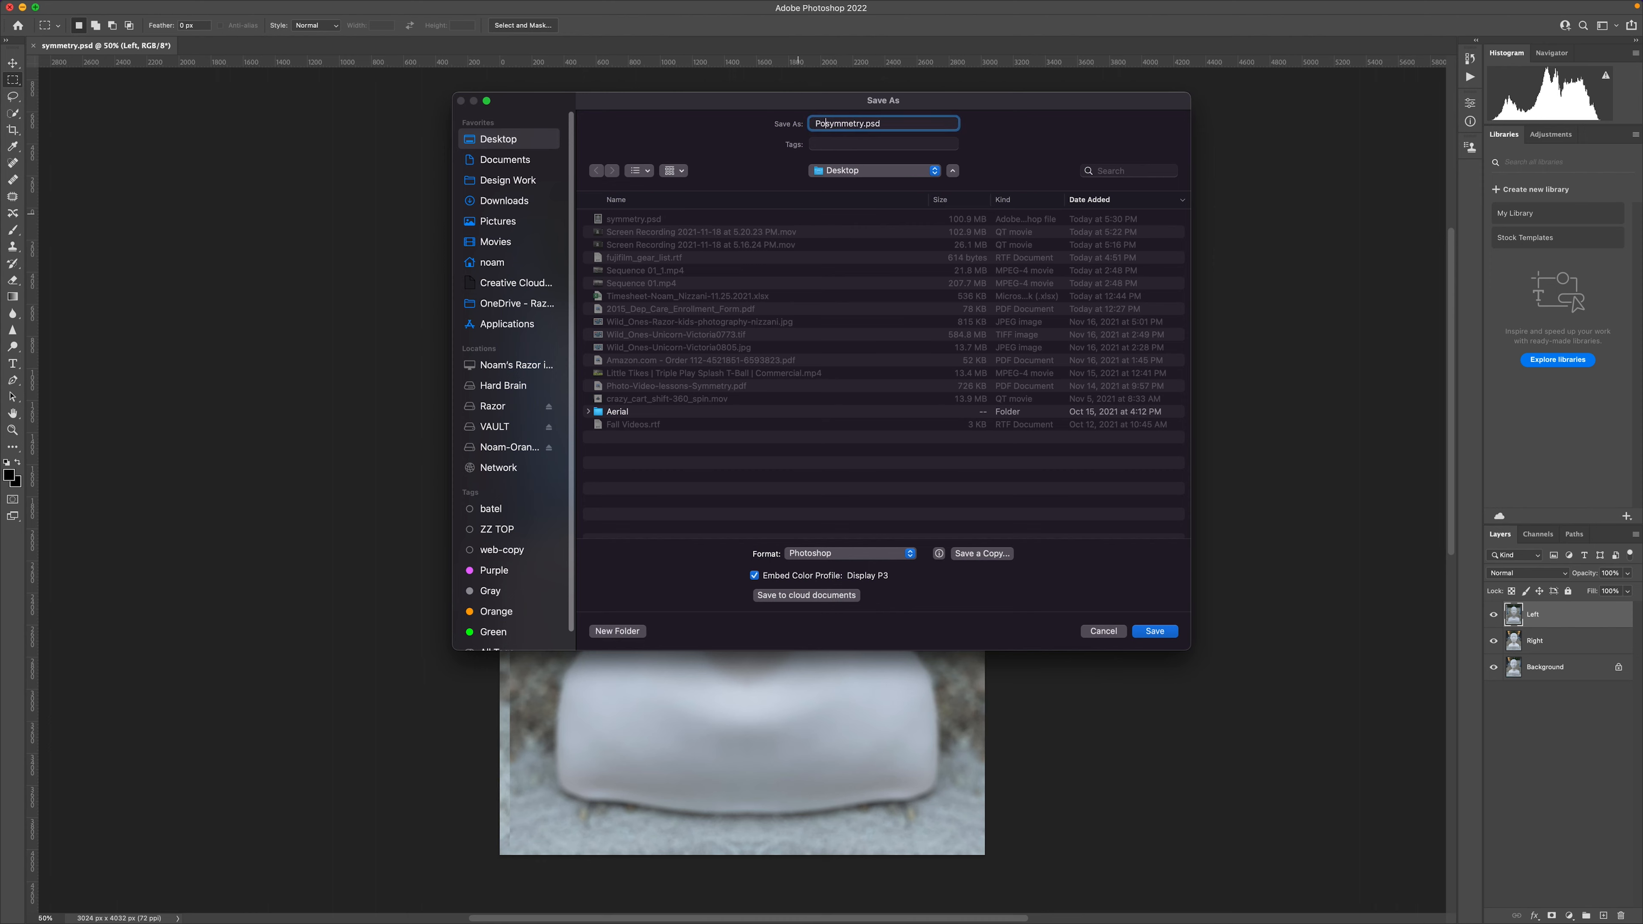
text(_)
click(1155, 631)
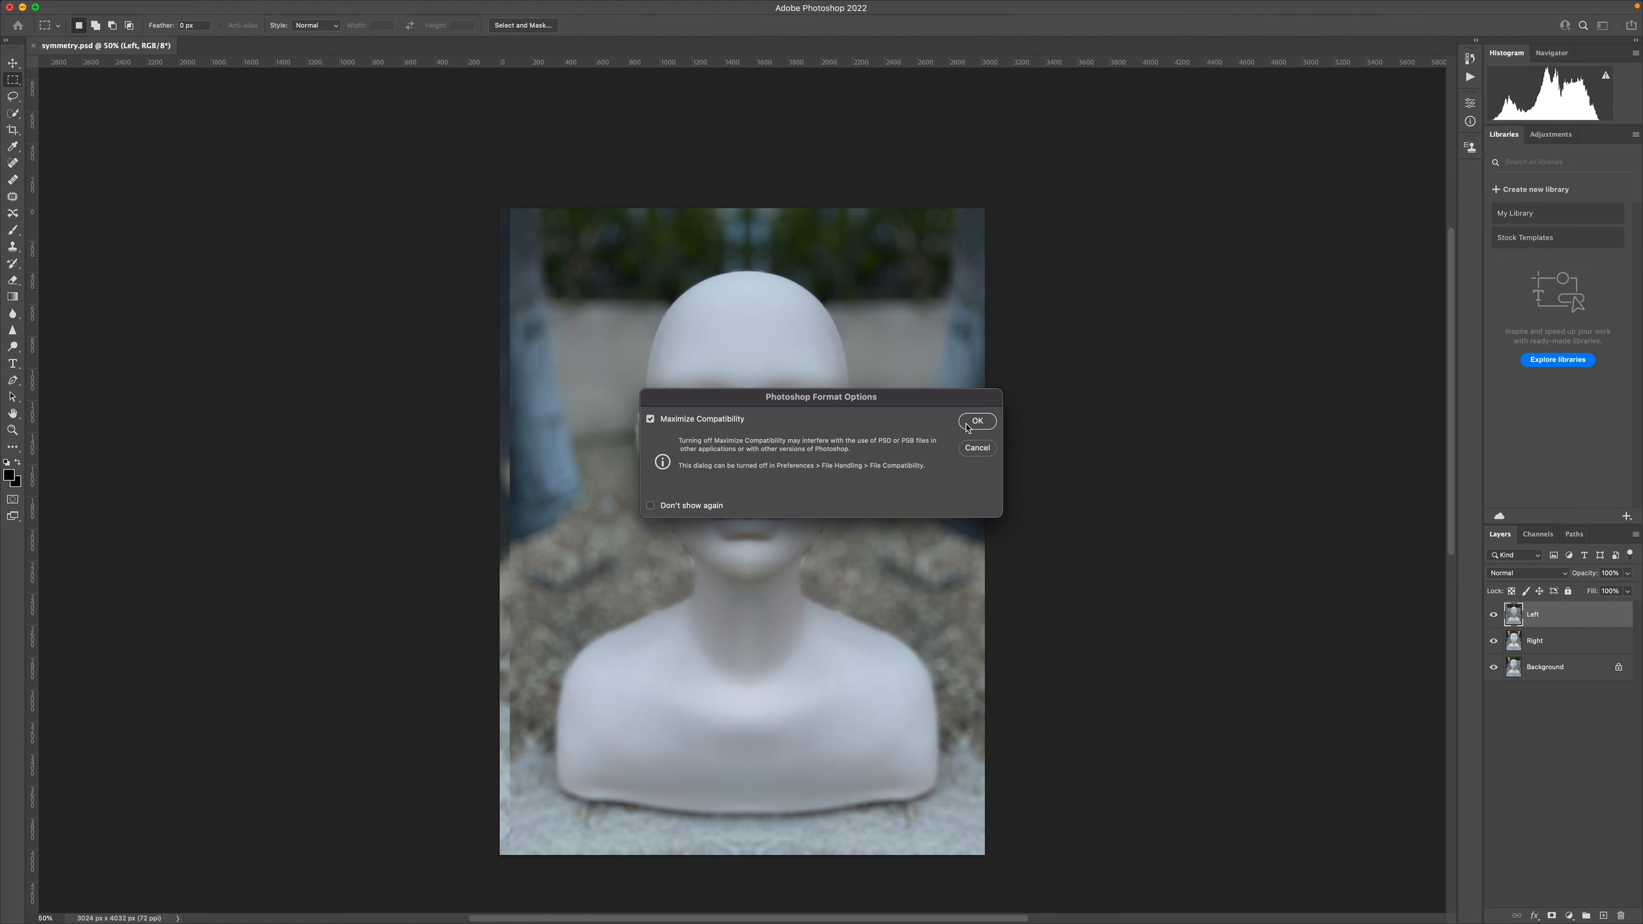
click(978, 427)
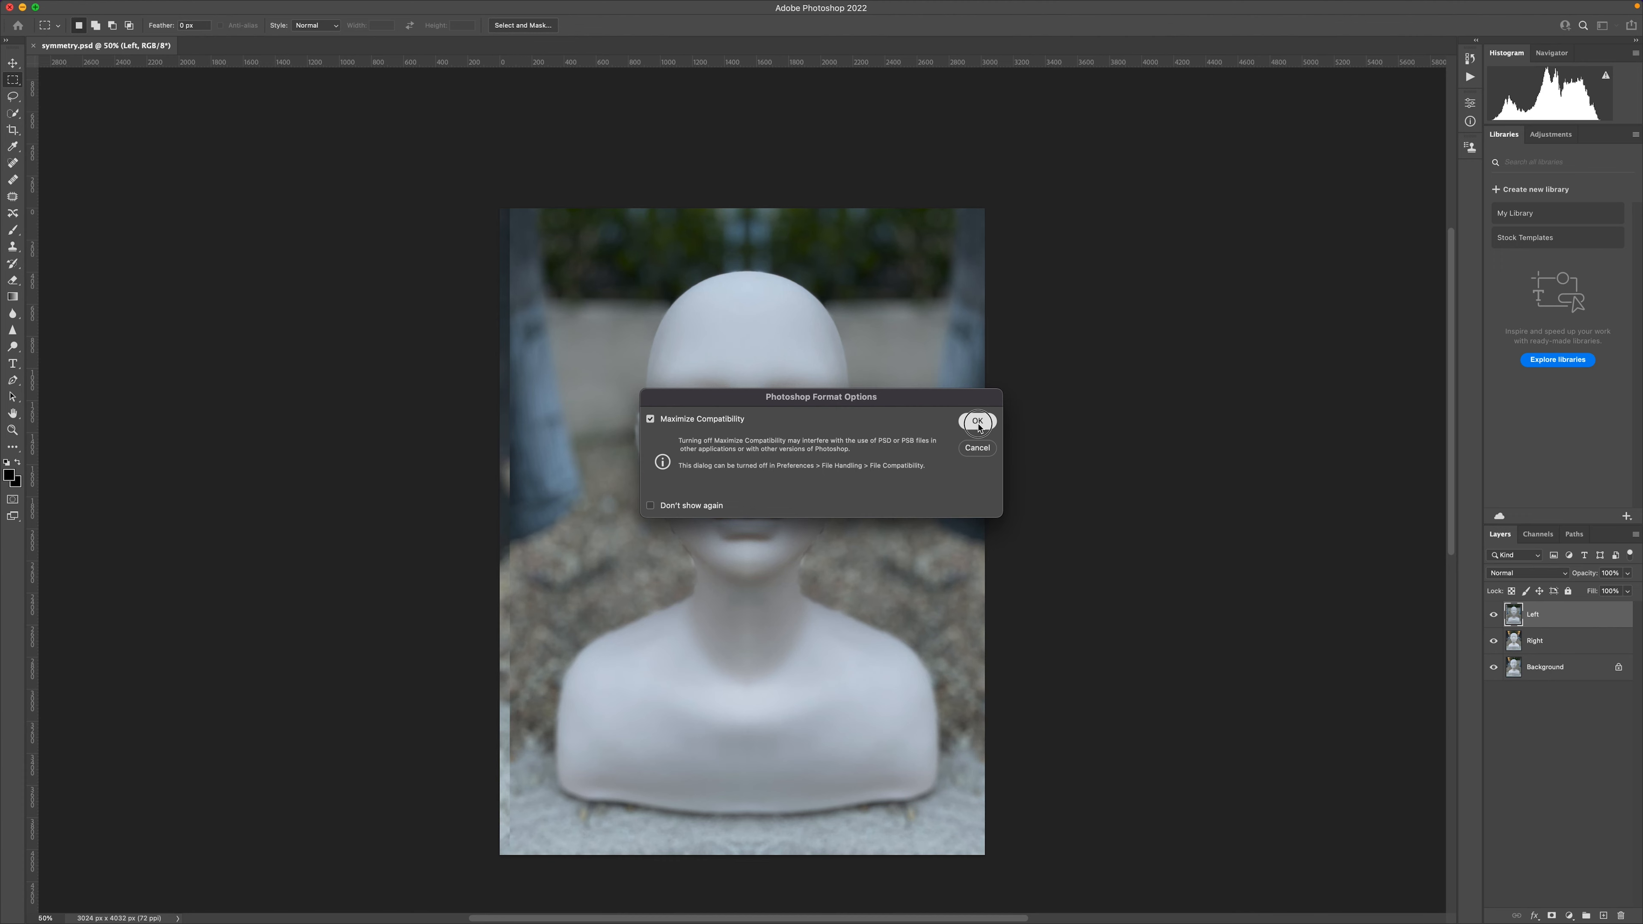